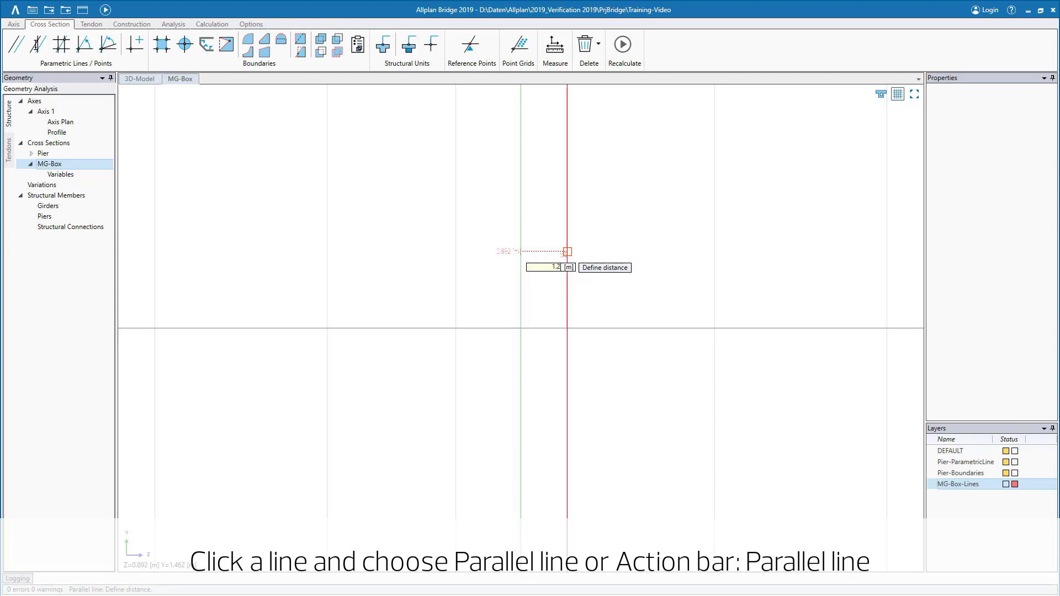
Finish the parallel line to the right of the vertical axis and add another 1.3 m outside the right web's vertical line.
{"action": "key", "text": "Return"}
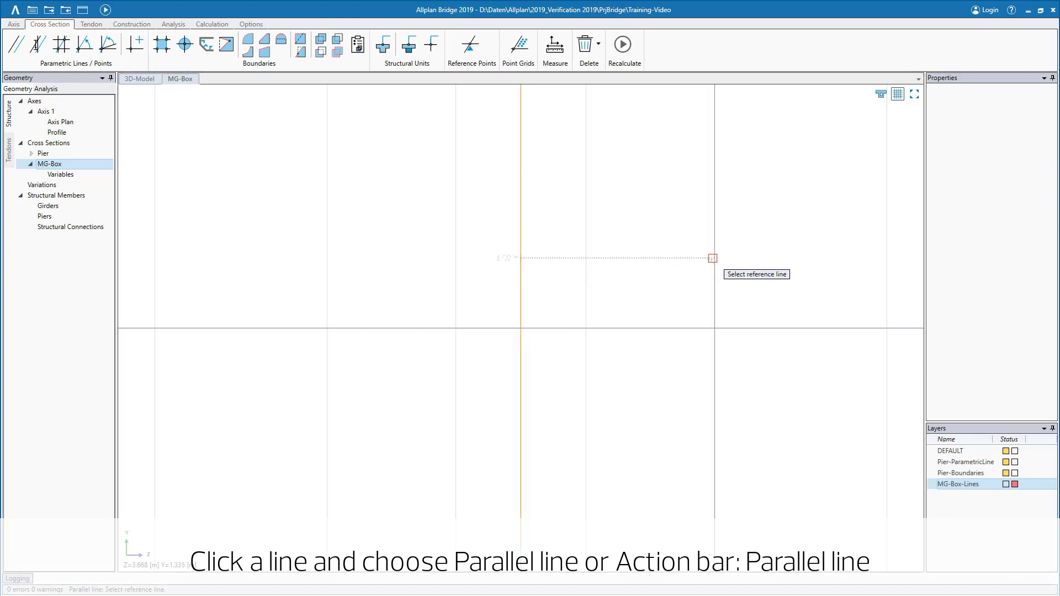
{"action": "left_click", "coordinate": [713, 258]}
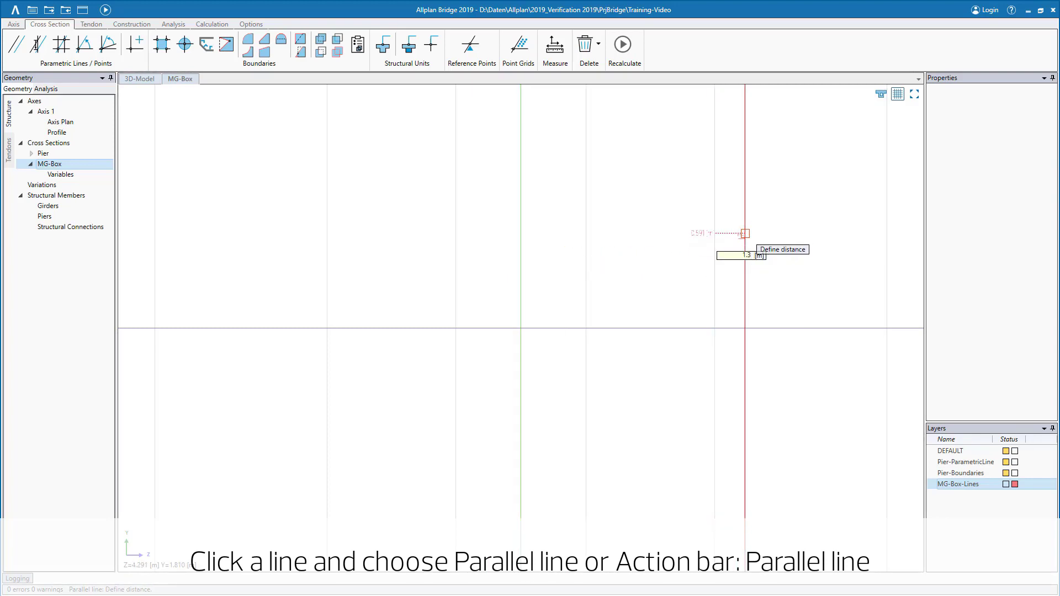
{"action": "key", "text": "Return"}
Change the line color of the new 1.3 m parallel line to the red theme color.
{"action": "left_click", "coordinate": [780, 239]}
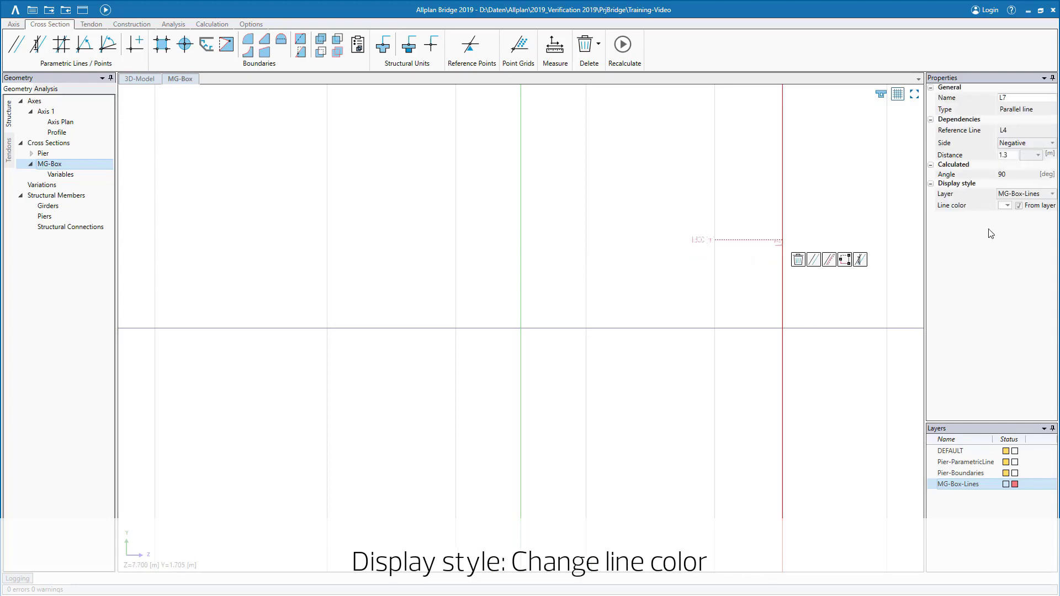
{"action": "left_click", "coordinate": [1008, 205]}
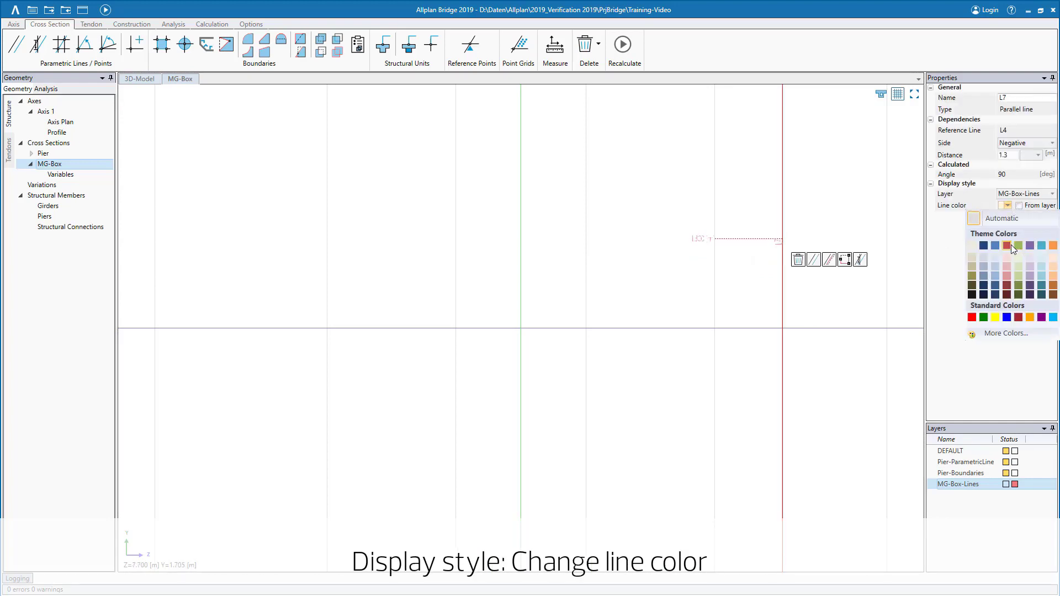
{"action": "left_click", "coordinate": [1010, 245]}
{"action": "left_click", "coordinate": [834, 223]}
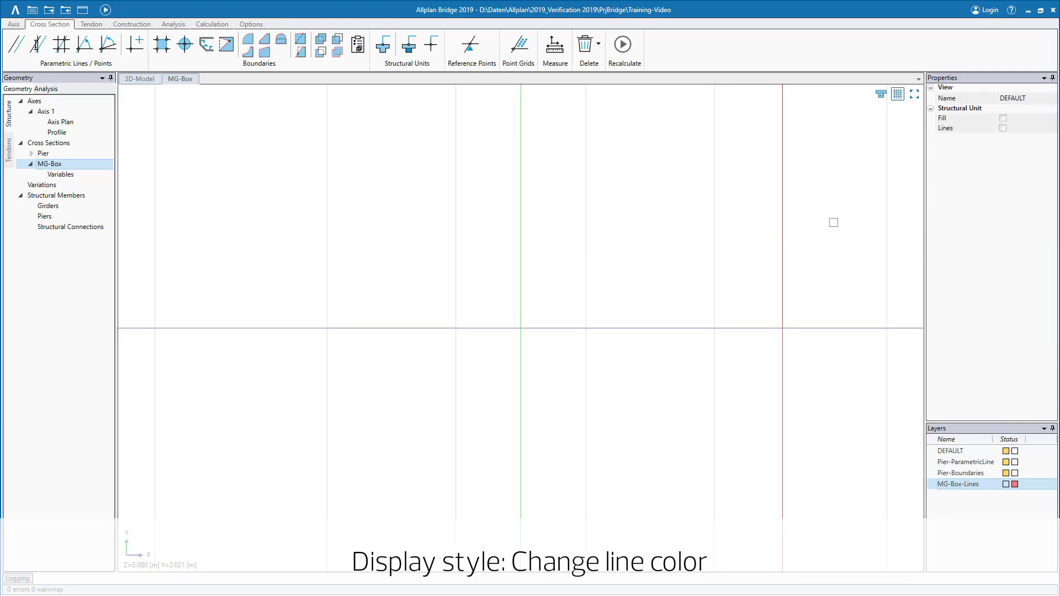
Create two lines by angle: -8% through the origin and 2.5% through that line's intersection with the red vertical line.
{"action": "left_click", "coordinate": [95, 50]}
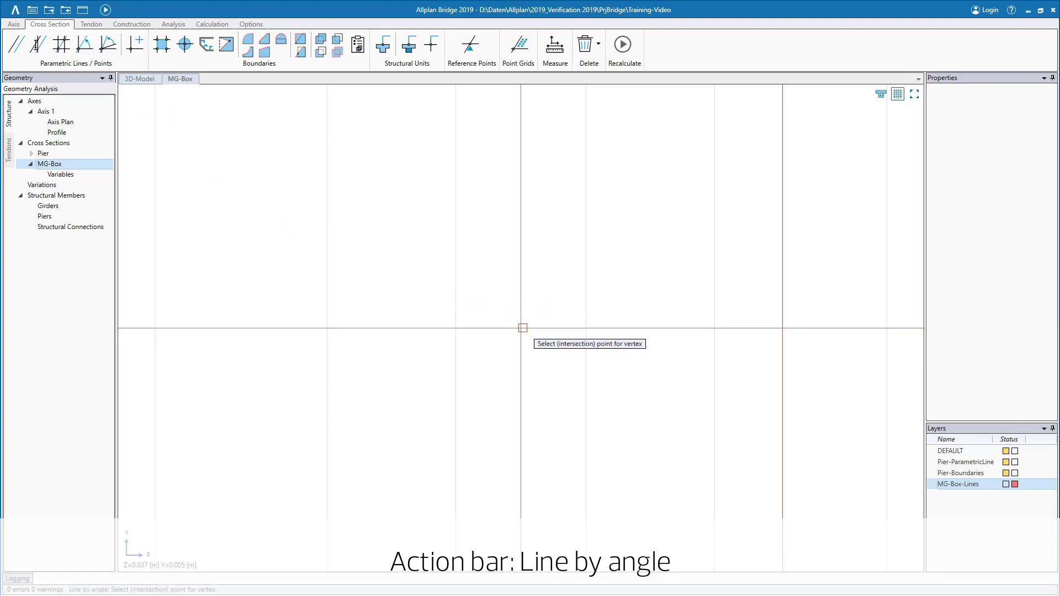
{"action": "left_click", "coordinate": [523, 328]}
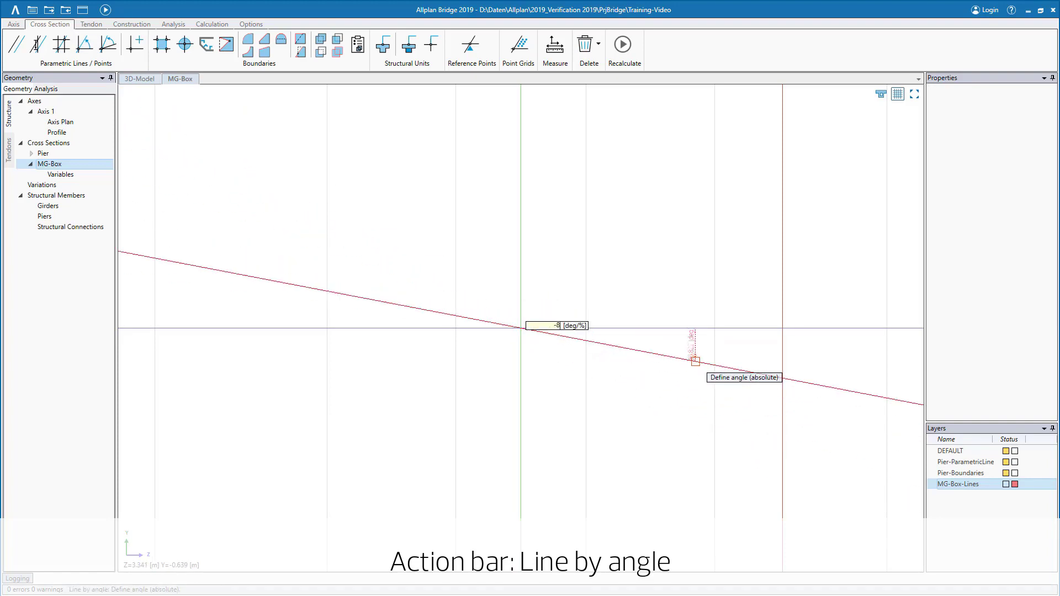
{"action": "key", "text": "Return"}
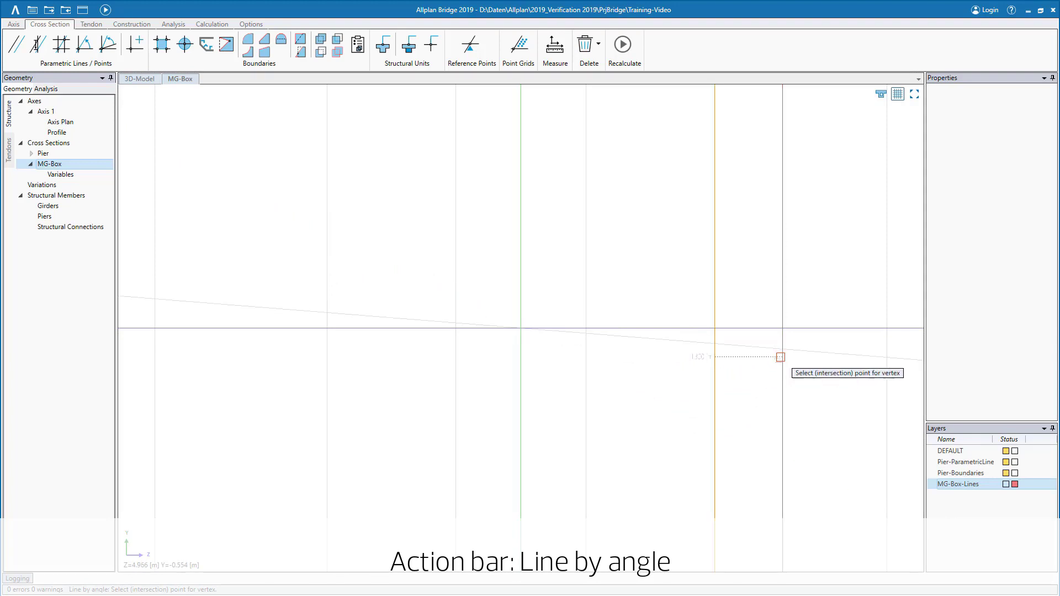
{"action": "left_click", "coordinate": [782, 349]}
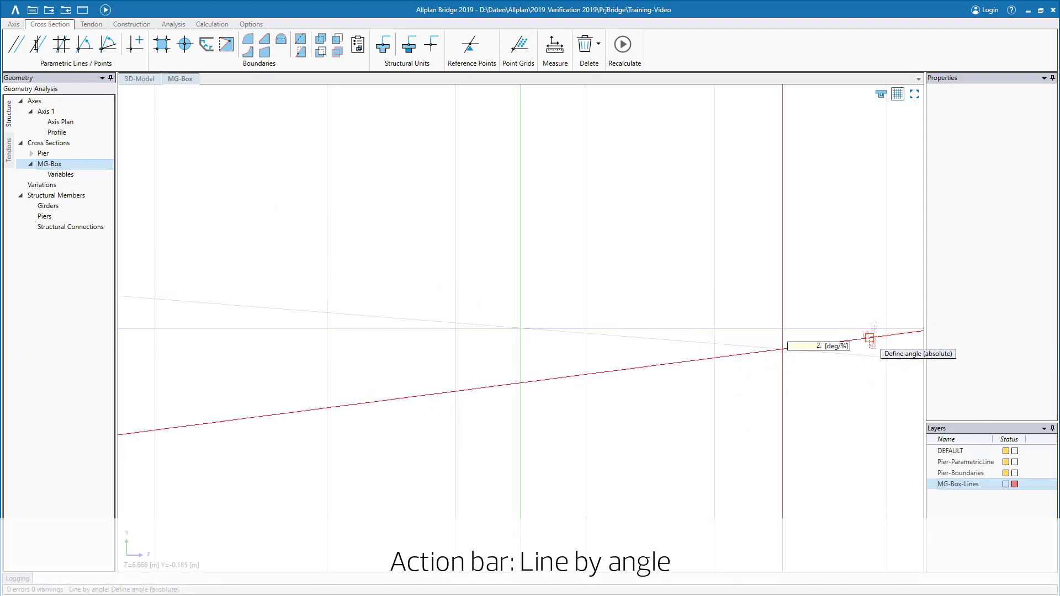
{"action": "type", "text": "2.5"}
{"action": "key", "text": "Return"}
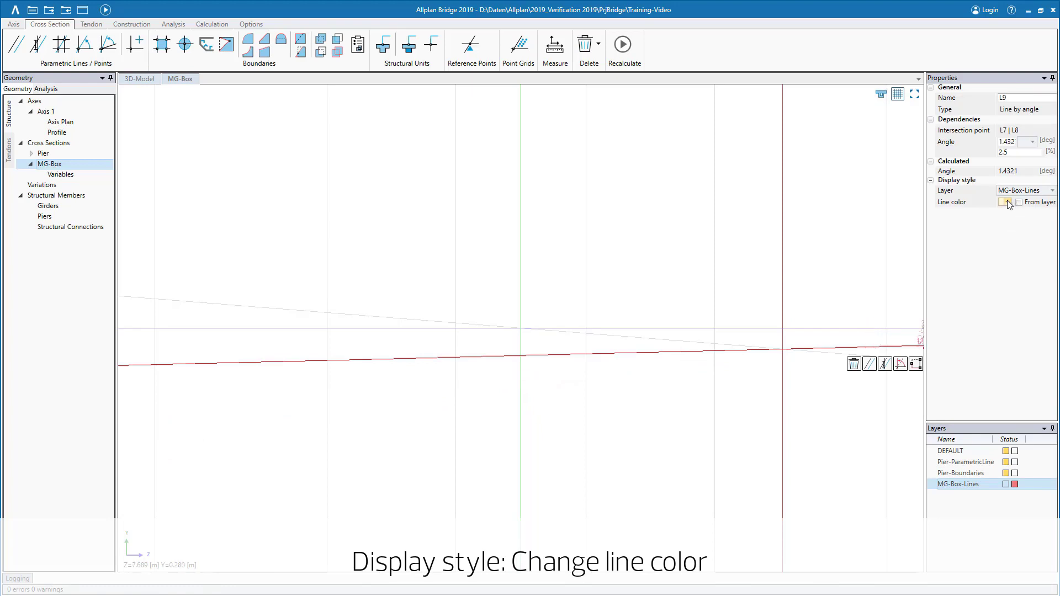
Change the line color of both sloped lines, 2.5% and -8%, to orange.
{"action": "left_click", "coordinate": [1007, 202]}
{"action": "left_click", "coordinate": [968, 256]}
{"action": "left_click", "coordinate": [847, 271]}
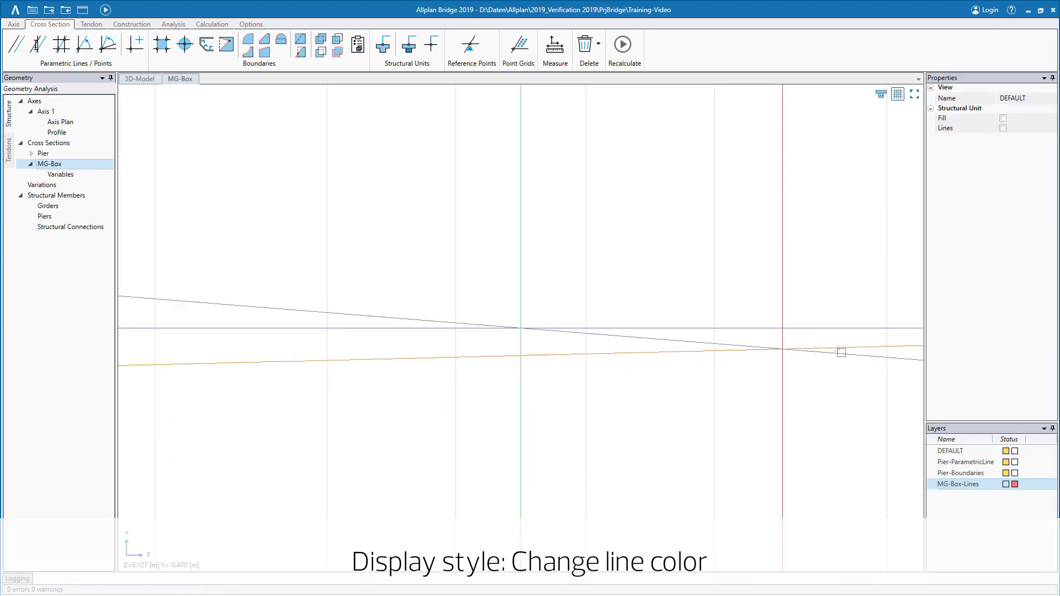
{"action": "left_click", "coordinate": [840, 352]}
{"action": "left_click", "coordinate": [1007, 202]}
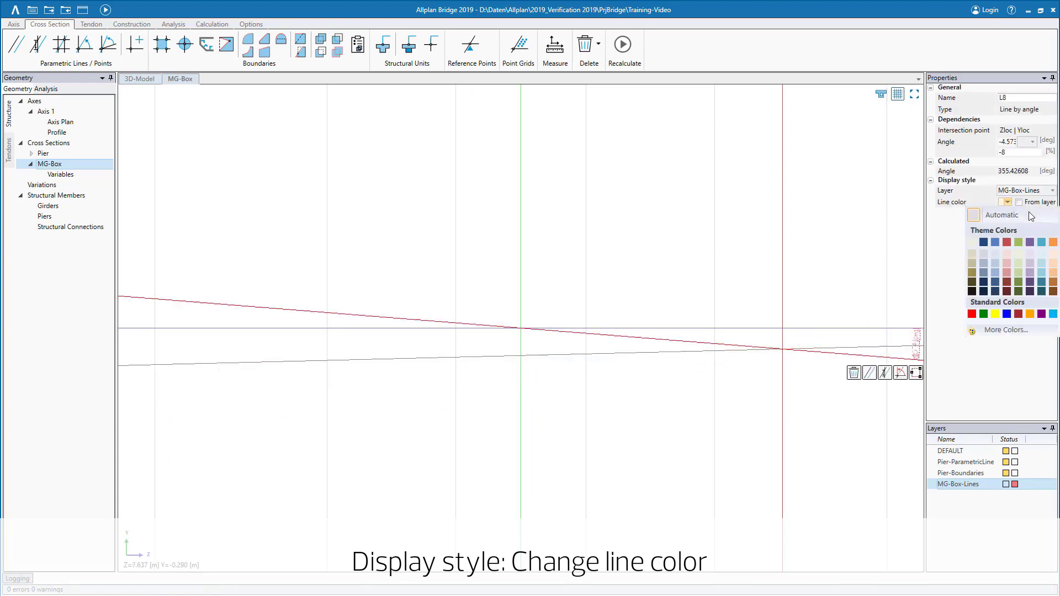
{"action": "left_click", "coordinate": [1054, 243]}
{"action": "left_click", "coordinate": [838, 251]}
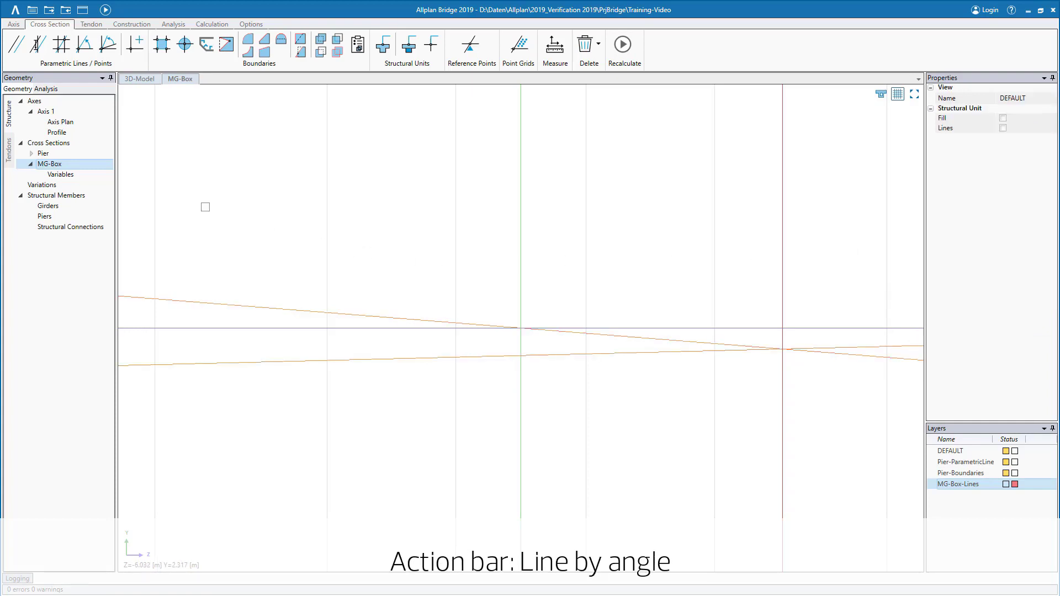
Create the web lines by angle from the horizontal axis: -80° at the left web's vertical line and -100° at the right one.
{"action": "left_click", "coordinate": [81, 54]}
{"action": "left_click", "coordinate": [327, 329]}
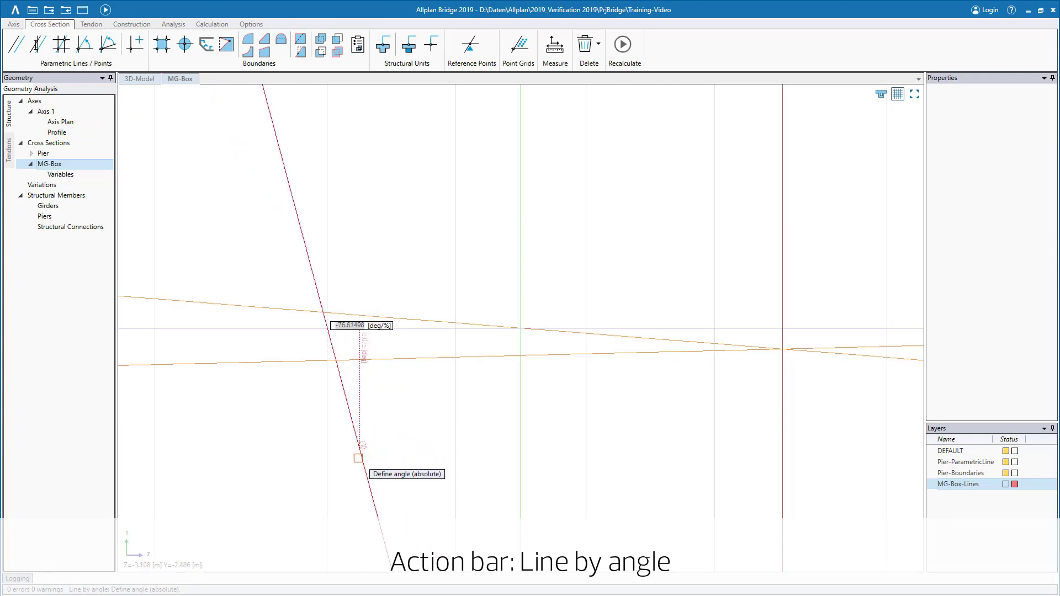
{"action": "type", "text": "-80"}
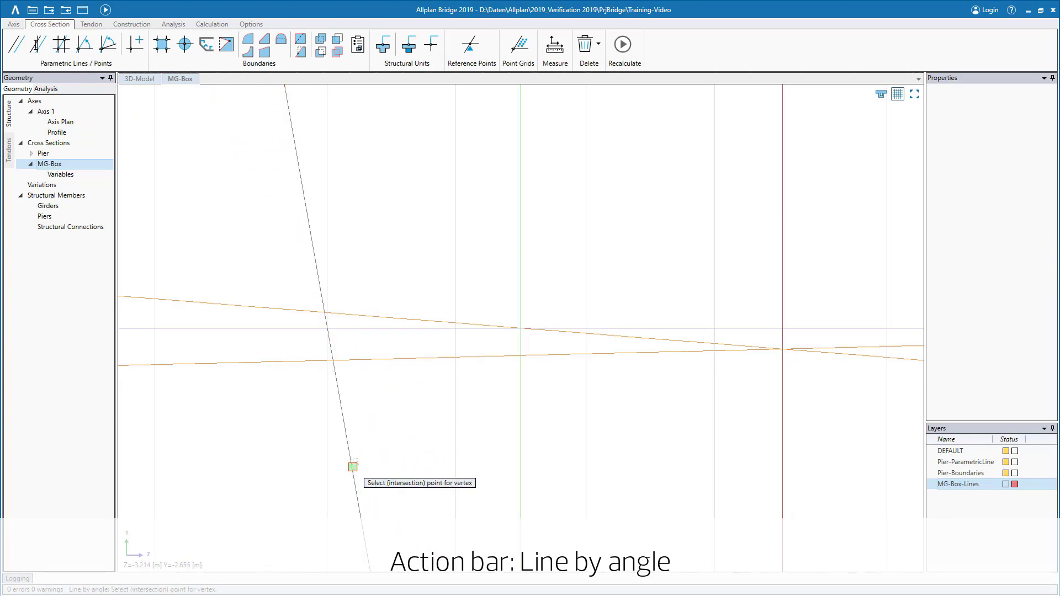
{"action": "key", "text": "Return"}
{"action": "left_click", "coordinate": [716, 328]}
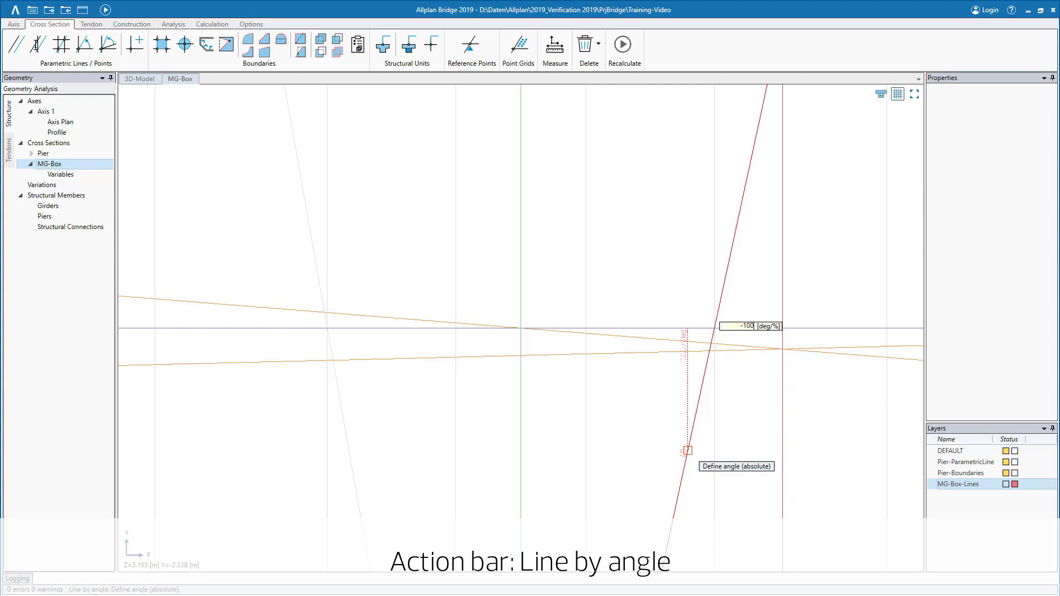
{"action": "type", "text": "-100"}
{"action": "key", "text": "Return"}
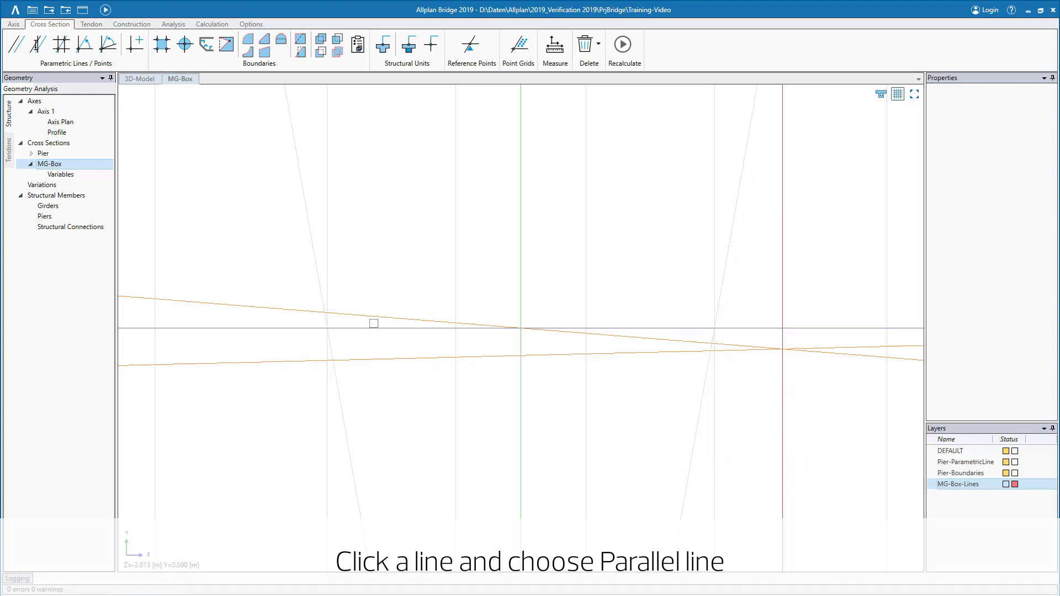
Create a parallel line 0.5 m below the -8% sloped line.
{"action": "left_click", "coordinate": [372, 328]}
{"action": "left_click", "coordinate": [388, 346]}
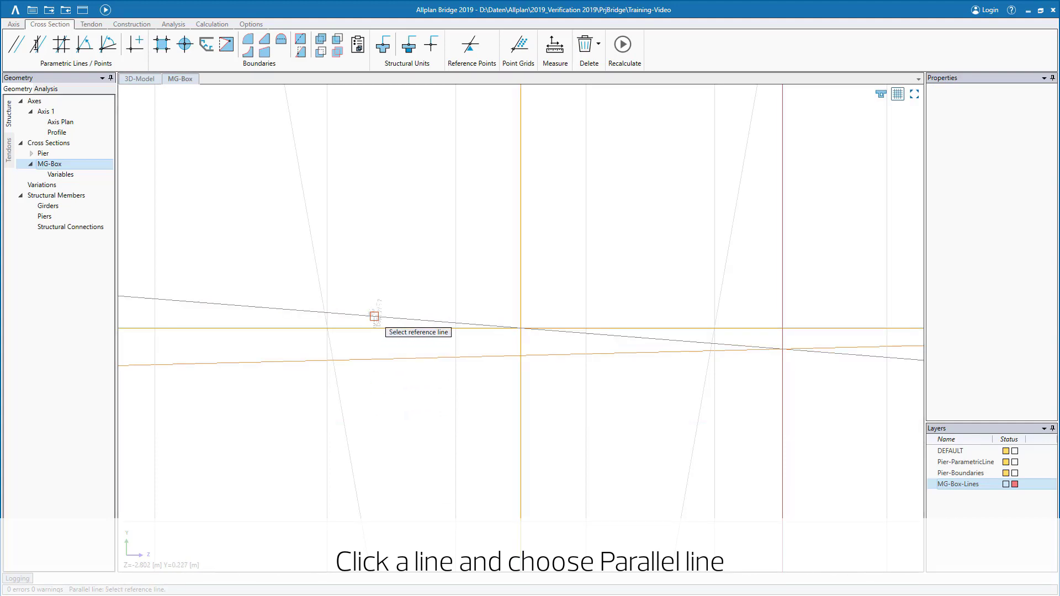
{"action": "type", "text": "0.5"}
{"action": "key", "text": "Return"}
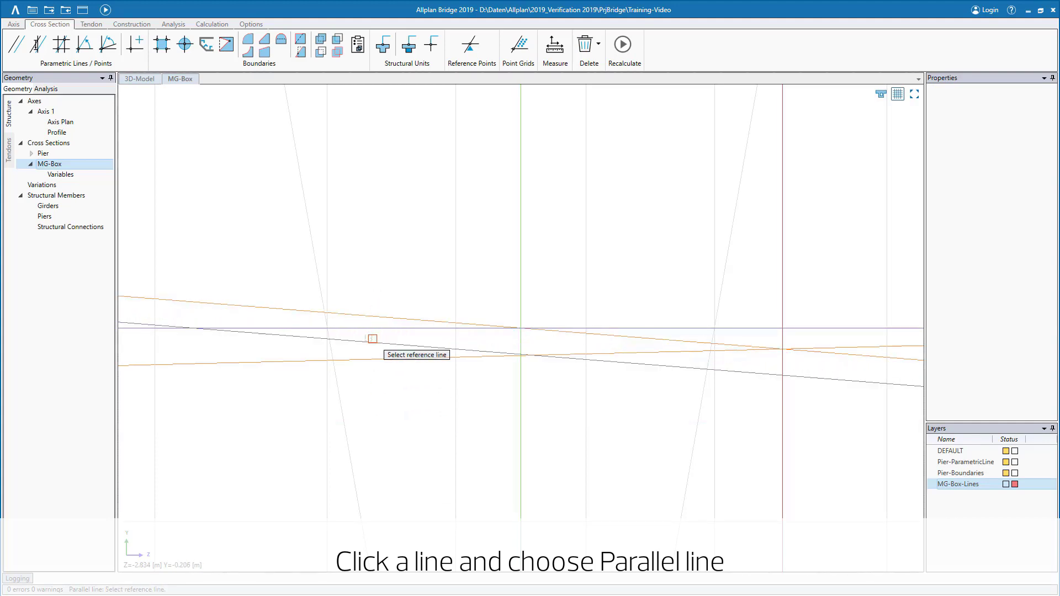
{"action": "key", "text": "Escape"}
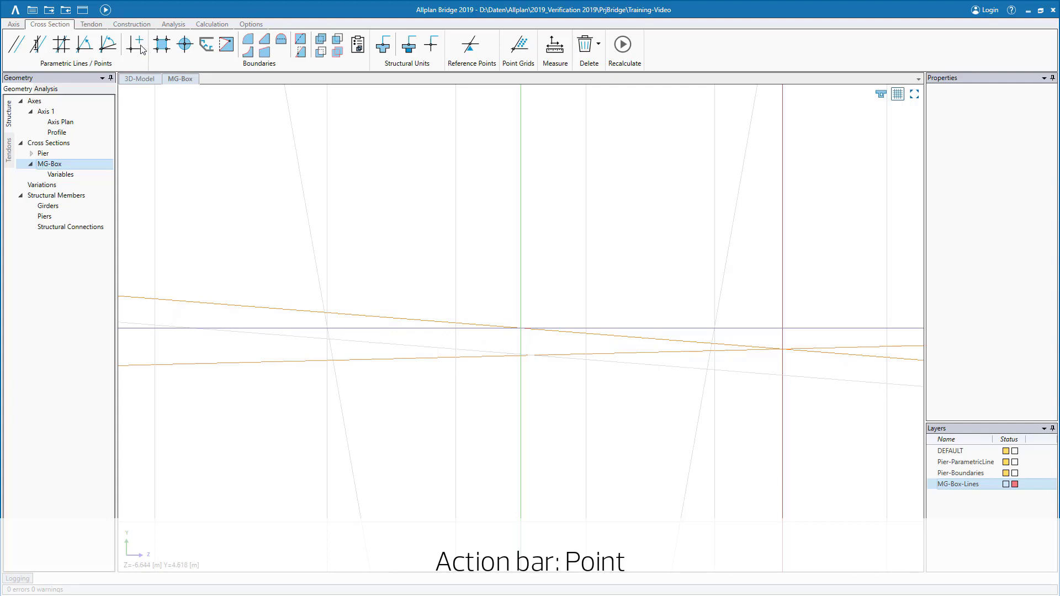
Add a point 0.2 m below the top slope line at the left outer vertical line, and a matching point at the right outer line.
{"action": "left_click", "coordinate": [141, 48]}
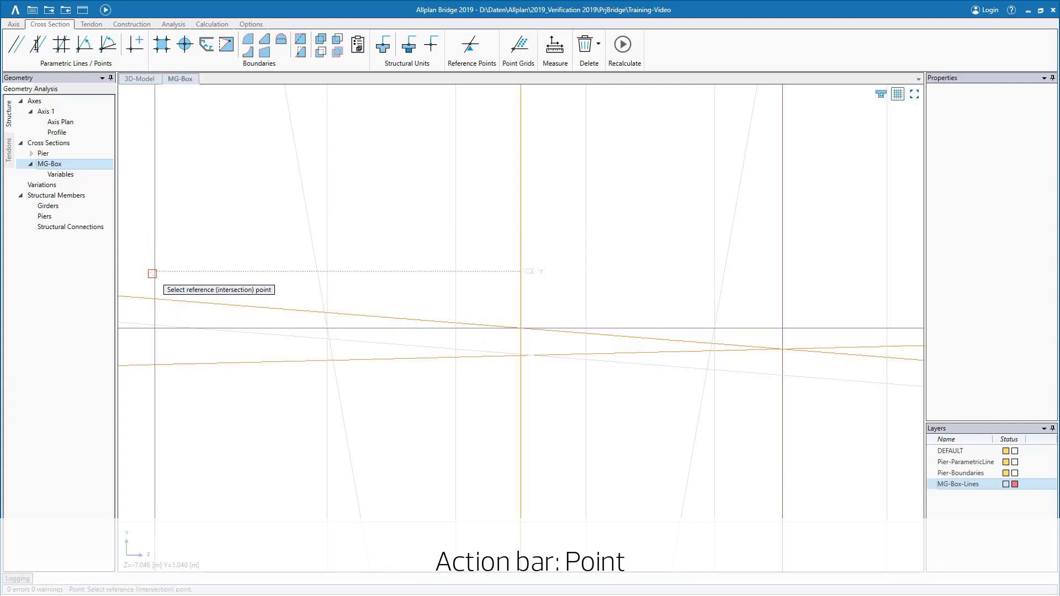
{"action": "left_click", "coordinate": [155, 299]}
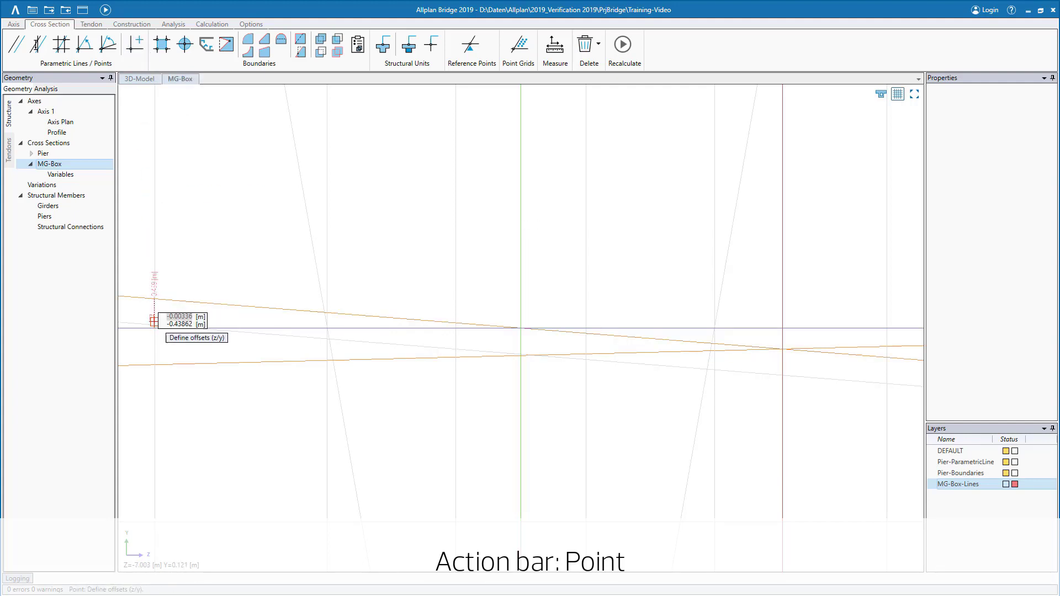
{"action": "type", "text": "-0.2"}
{"action": "key", "text": "Return"}
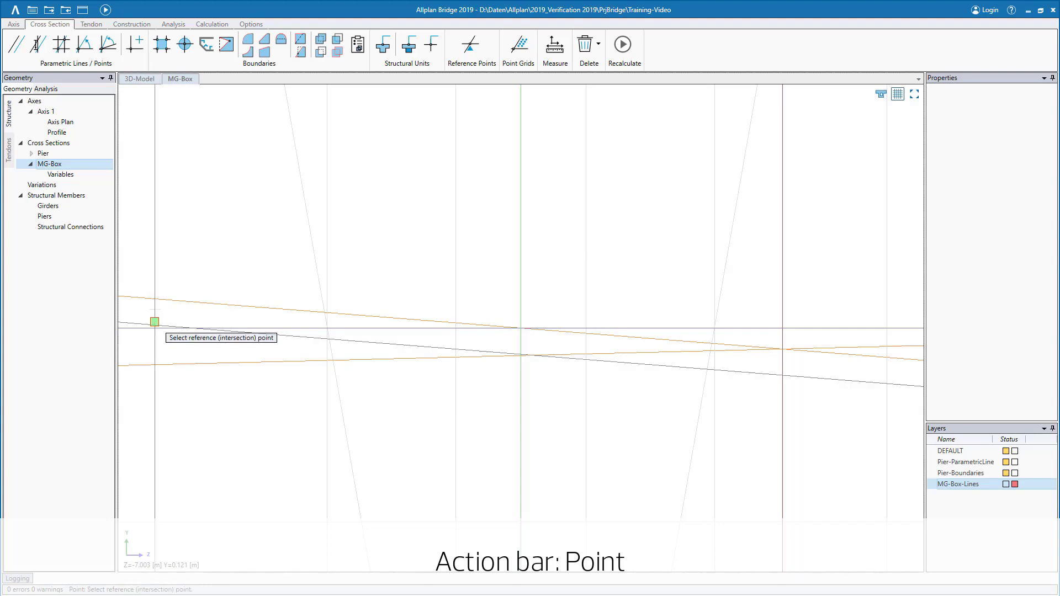
{"action": "left_click", "coordinate": [902, 346]}
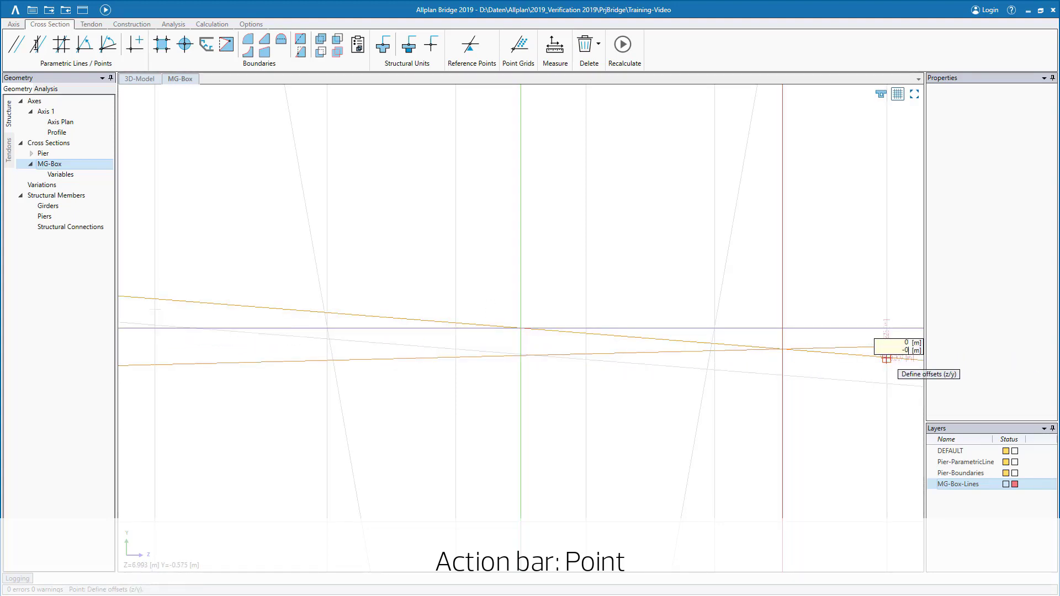
{"action": "key", "text": "Return"}
{"action": "key", "text": "Escape"}
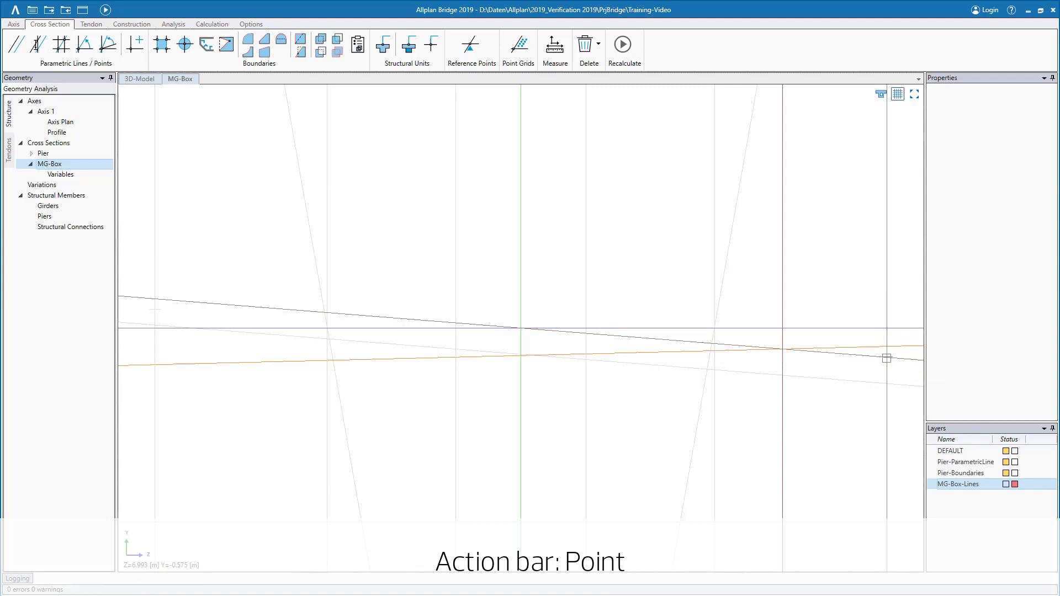
Create a new layer named MG-Box-Boundaries and make it the active layer.
{"action": "right_click", "coordinate": [958, 506]}
{"action": "left_click", "coordinate": [983, 514]}
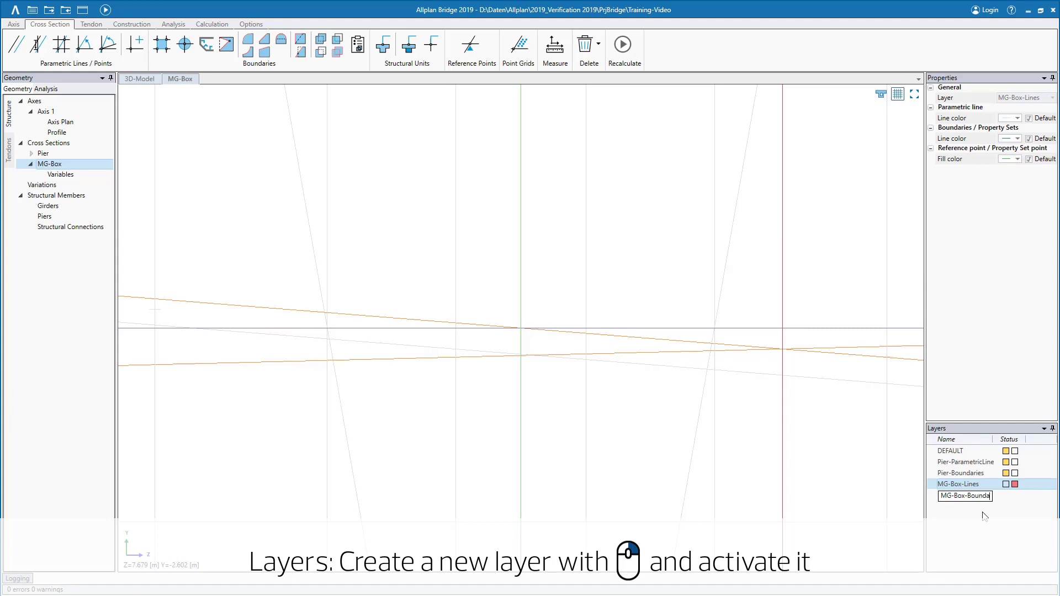
{"action": "key", "text": "Return"}
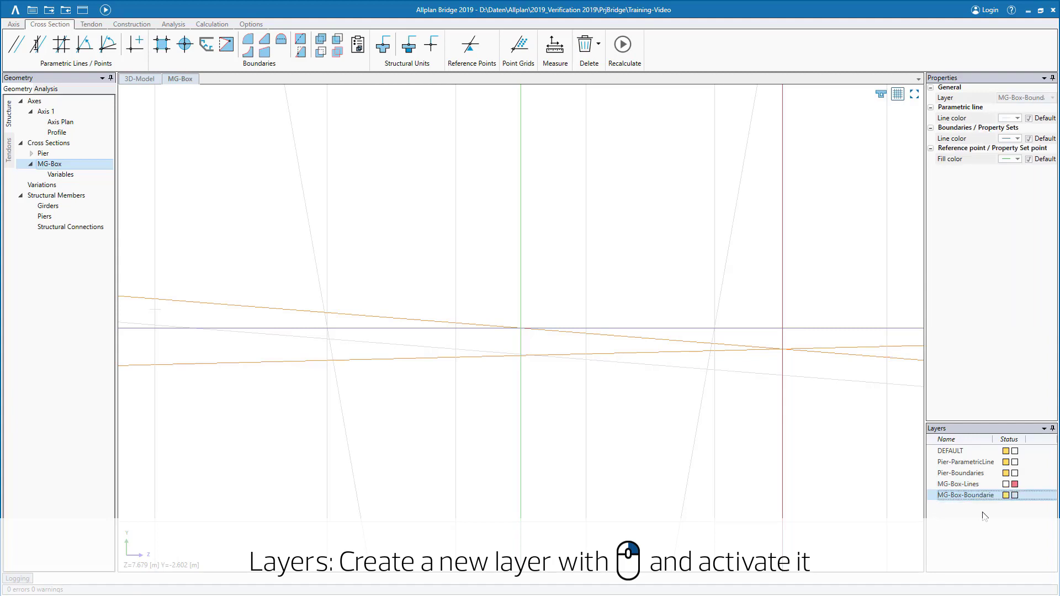
{"action": "left_click", "coordinate": [1015, 496]}
Start a boundary at the left deck edge and trace it through the edge point, left web top, both bottom corners and right web top.
{"action": "left_click", "coordinate": [162, 44]}
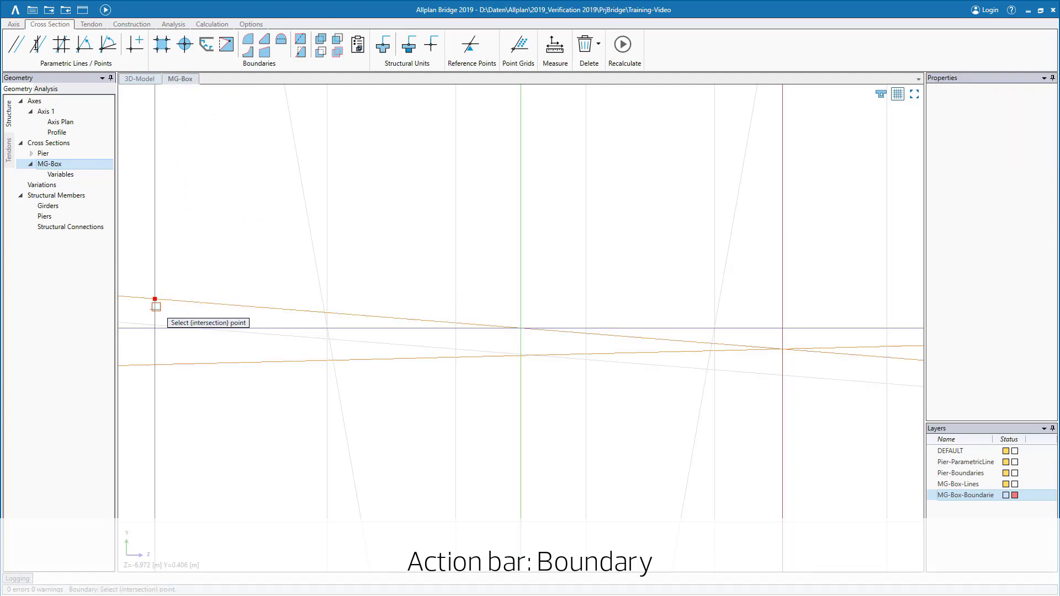
{"action": "left_click", "coordinate": [154, 305]}
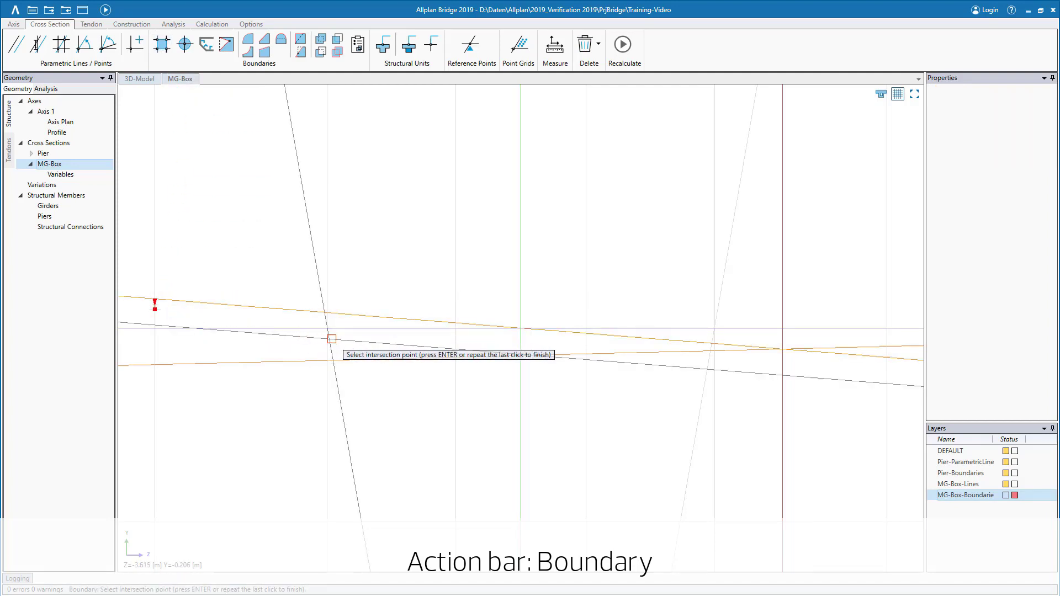
{"action": "left_click", "coordinate": [329, 338]}
{"action": "left_click", "coordinate": [361, 521]}
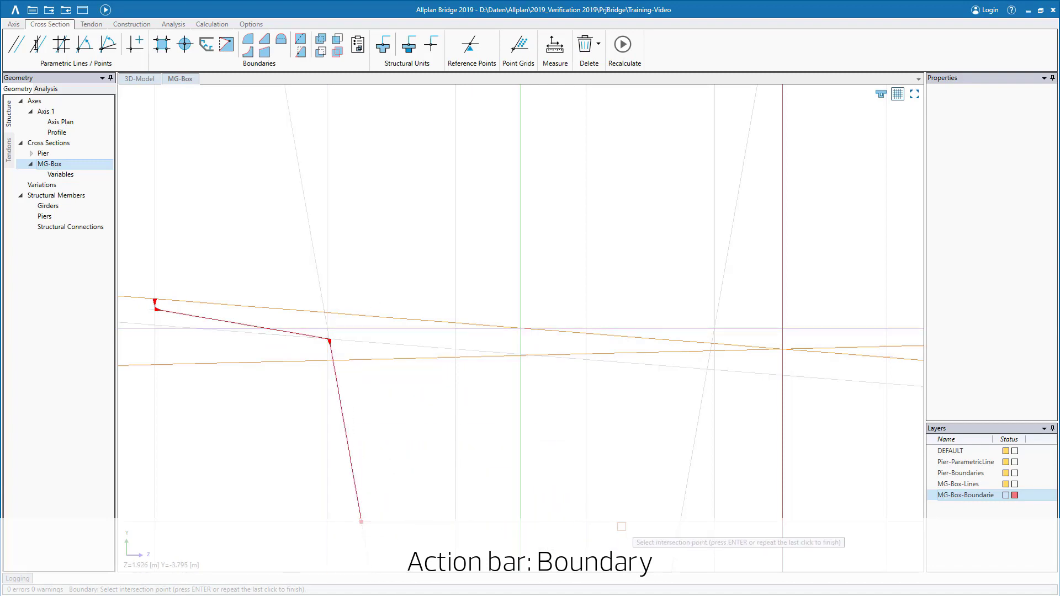
{"action": "left_click", "coordinate": [680, 521]}
{"action": "left_click", "coordinate": [706, 369]}
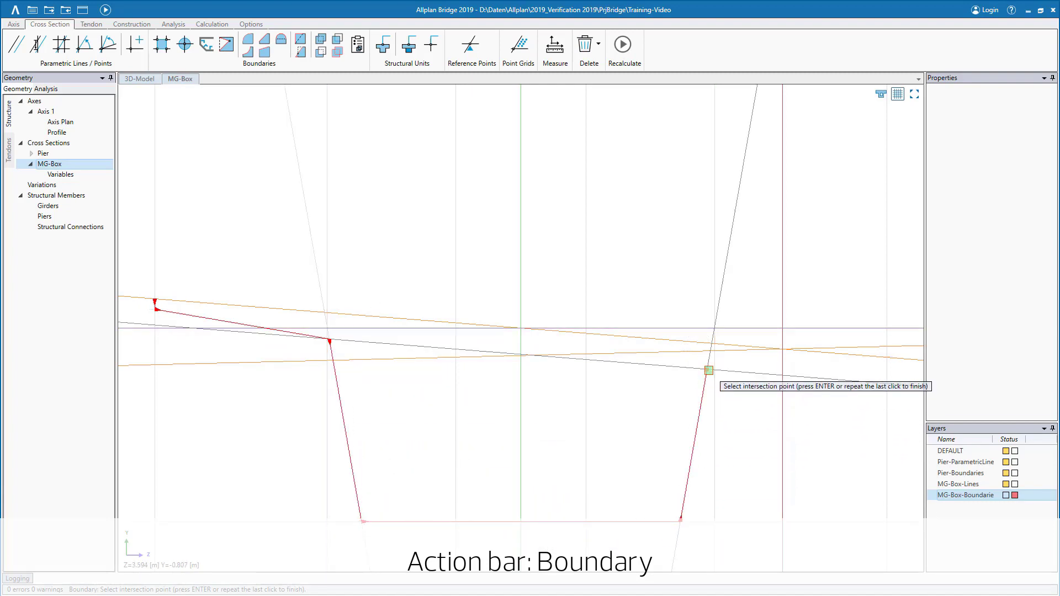
Continue the outer boundary through the right edge point, the right deck edge and the slope break, and close it at the left deck edge.
{"action": "scroll", "coordinate": [892, 358], "scroll_direction": "up", "scroll_amount": 2}
{"action": "scroll", "coordinate": [897, 357], "scroll_direction": "up", "scroll_amount": 4}
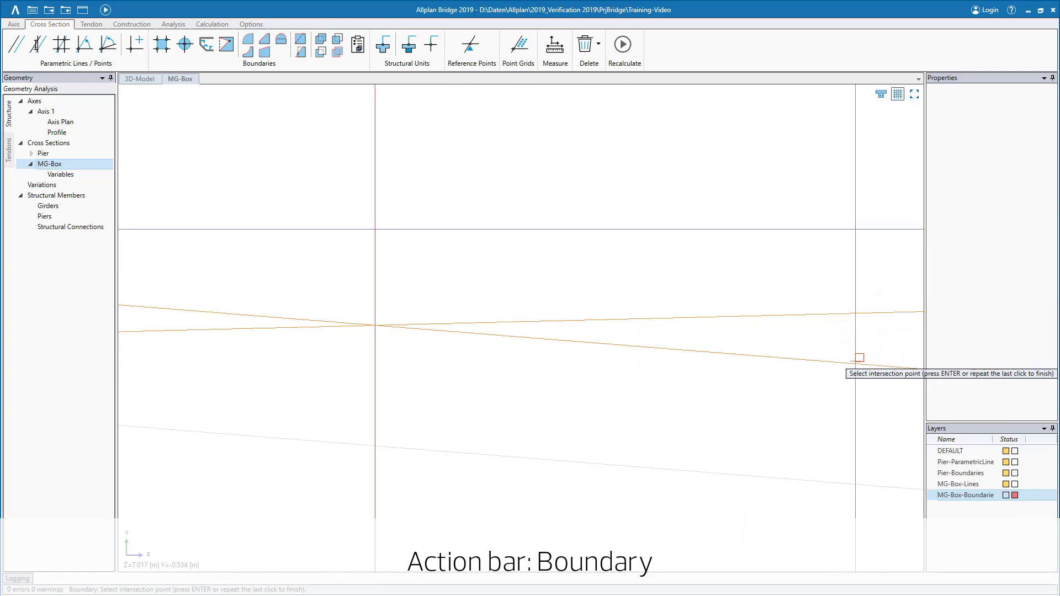
{"action": "left_click", "coordinate": [855, 362]}
{"action": "left_click", "coordinate": [855, 314]}
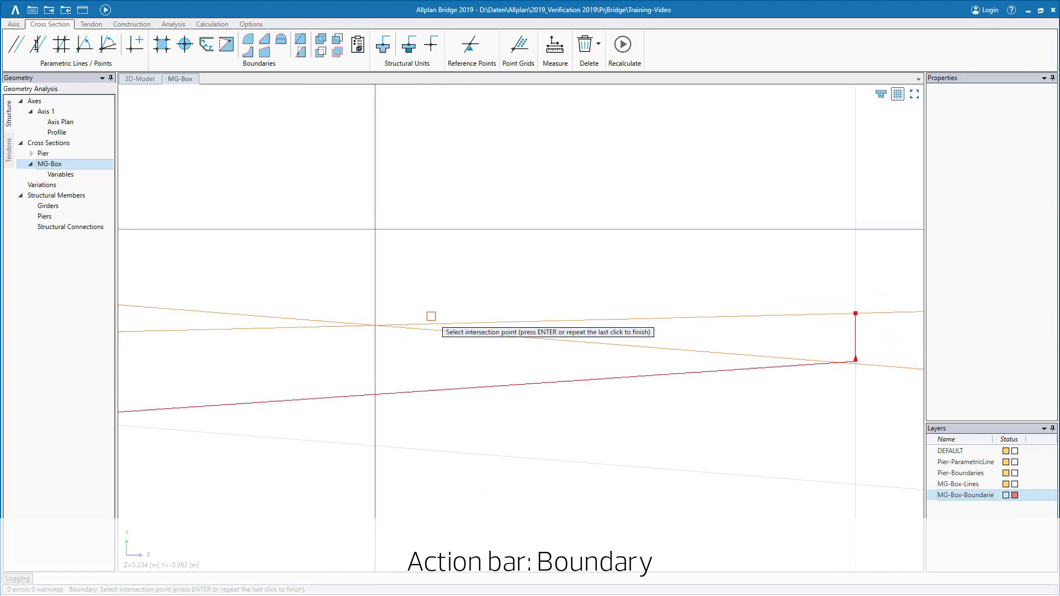
{"action": "left_click", "coordinate": [374, 324]}
{"action": "left_click", "coordinate": [399, 350]}
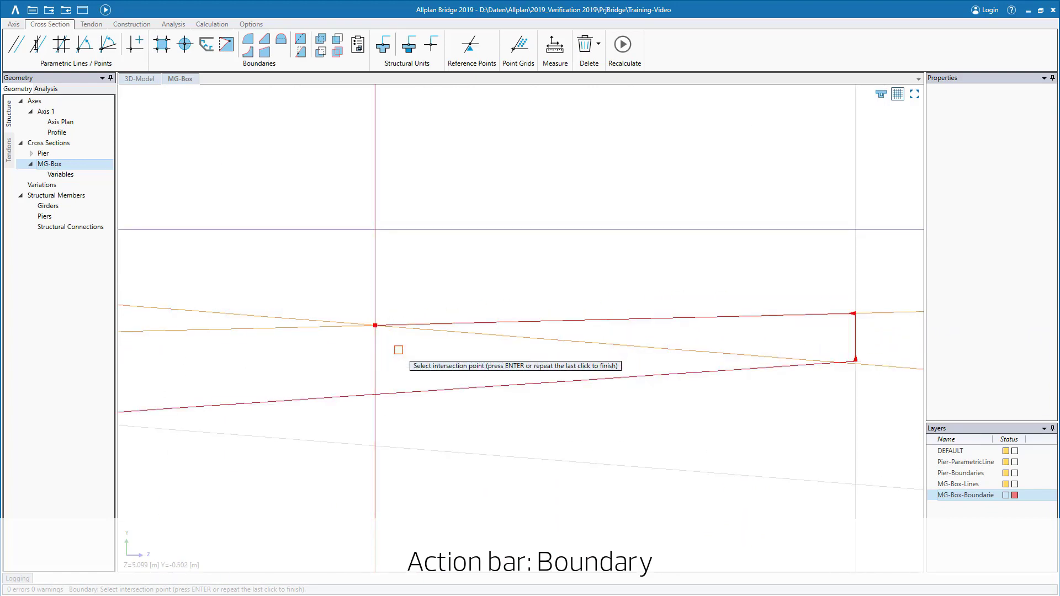
{"action": "scroll", "coordinate": [399, 349], "scroll_direction": "down", "scroll_amount": 4}
{"action": "scroll", "coordinate": [398, 350], "scroll_direction": "down", "scroll_amount": 2}
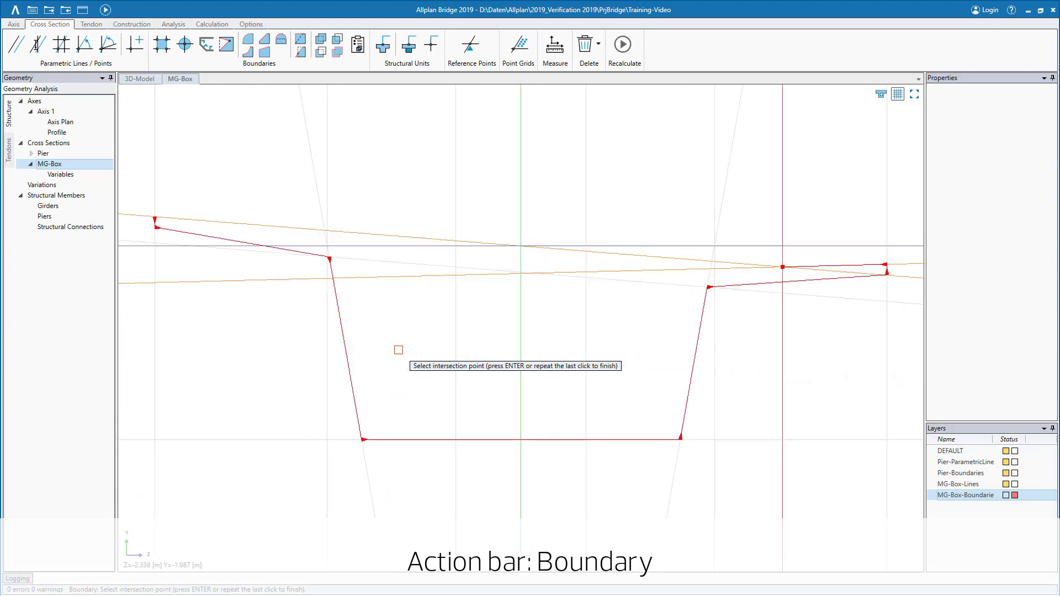
{"action": "double_click", "coordinate": [155, 217]}
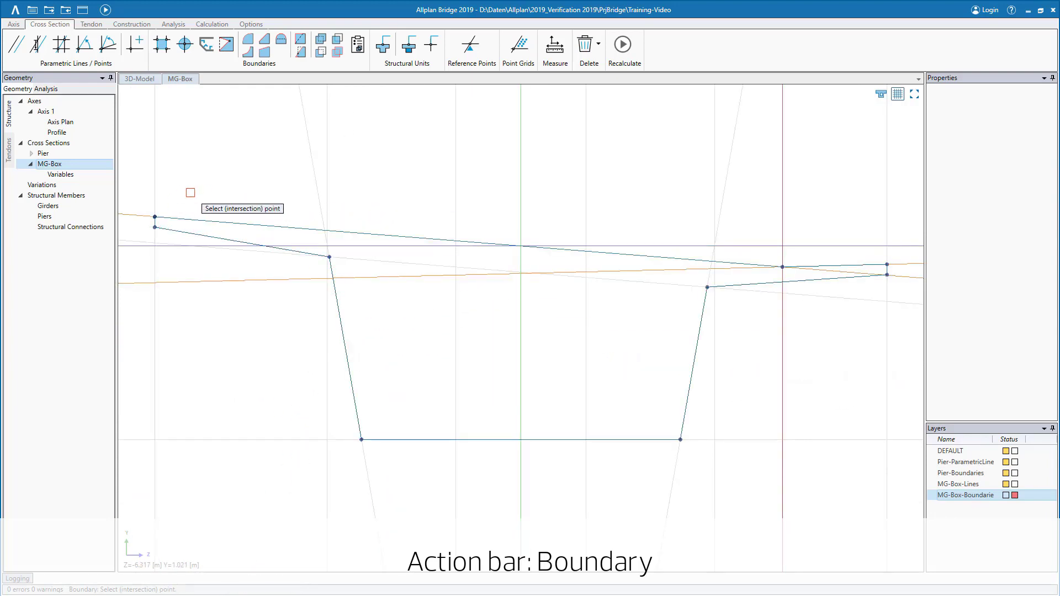
{"action": "key", "text": "Escape"}
Place a beam structural unit at the Zloc/Yloc intersection, assign the outer boundary to it, and briefly turn on its fill to check it.
{"action": "left_click", "coordinate": [381, 52]}
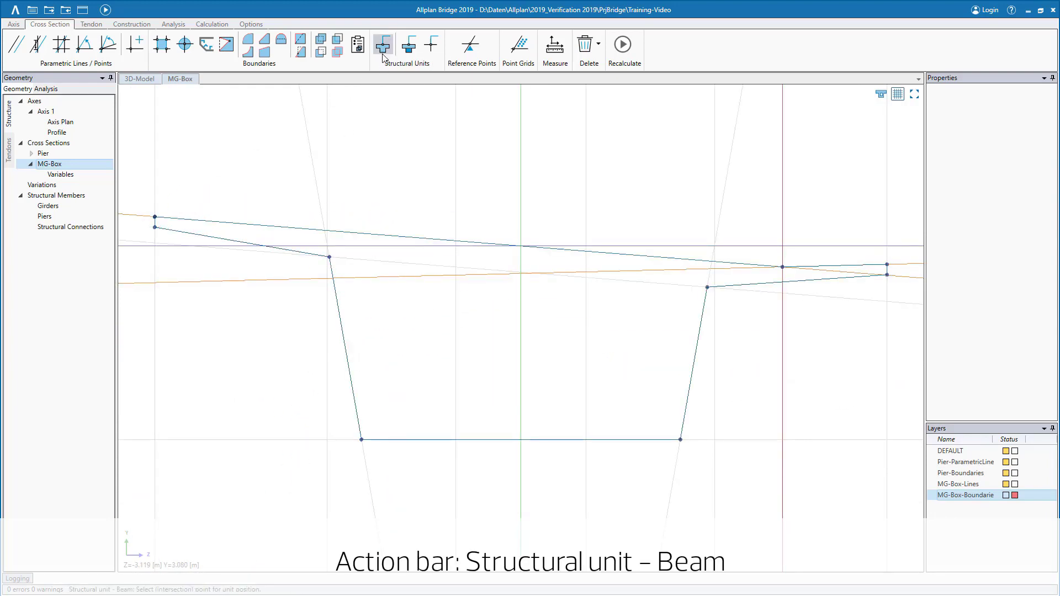
{"action": "left_click", "coordinate": [521, 245]}
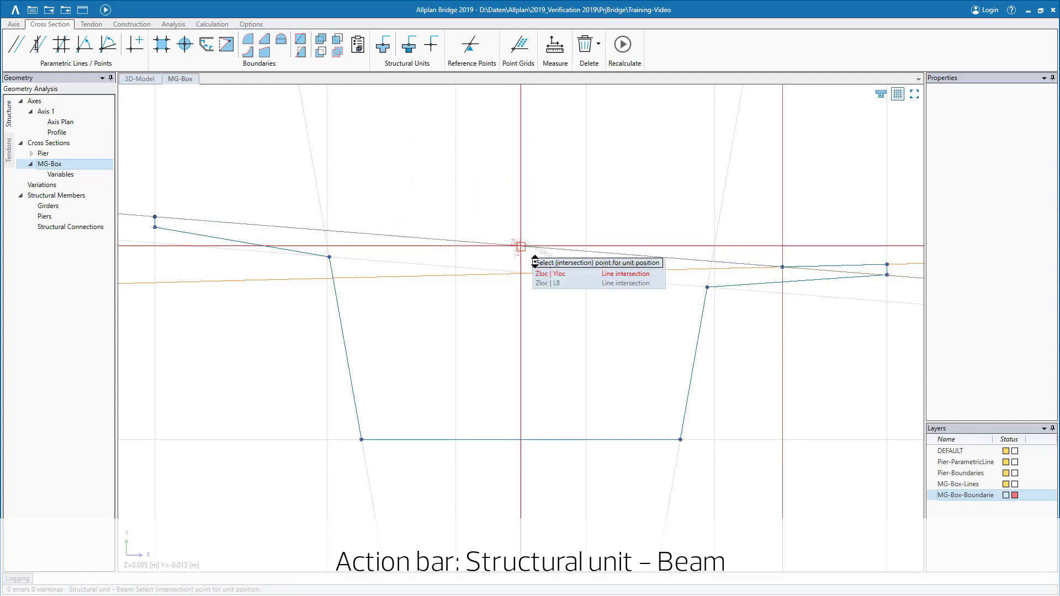
{"action": "left_click", "coordinate": [546, 271]}
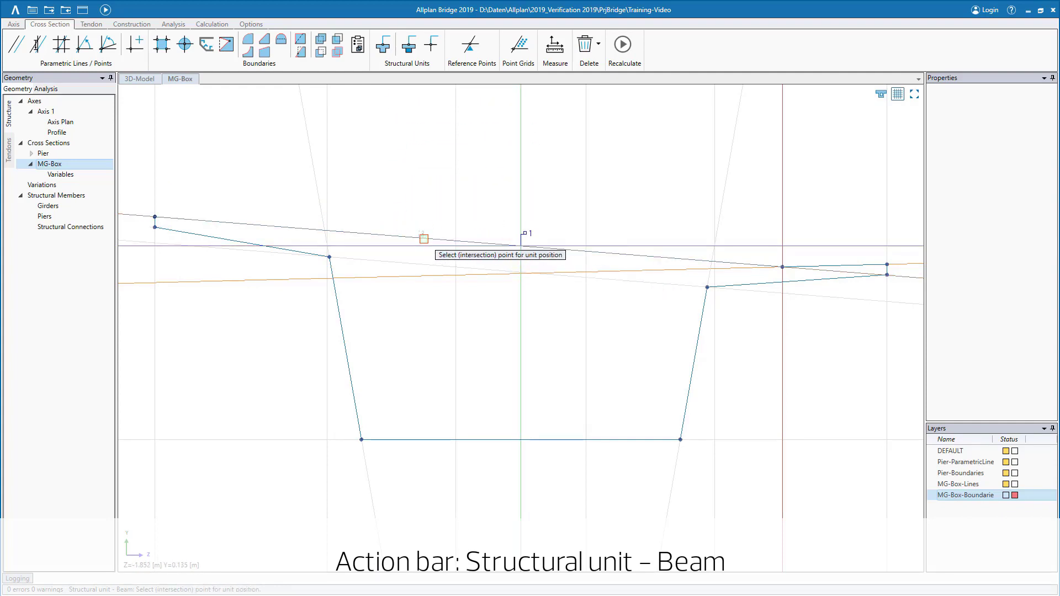
{"action": "left_click", "coordinate": [424, 239]}
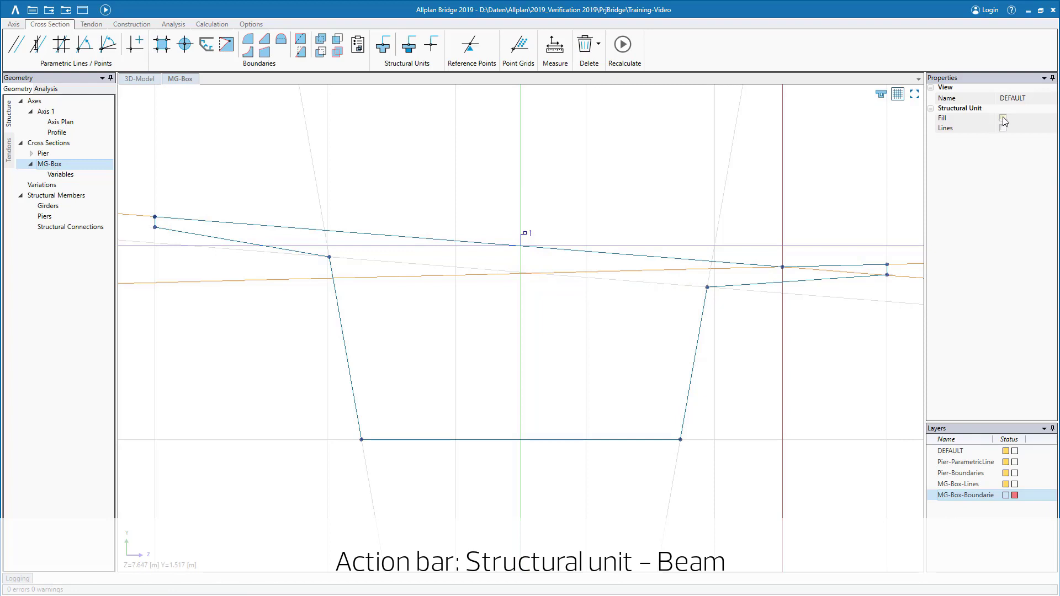
{"action": "left_click", "coordinate": [1002, 118]}
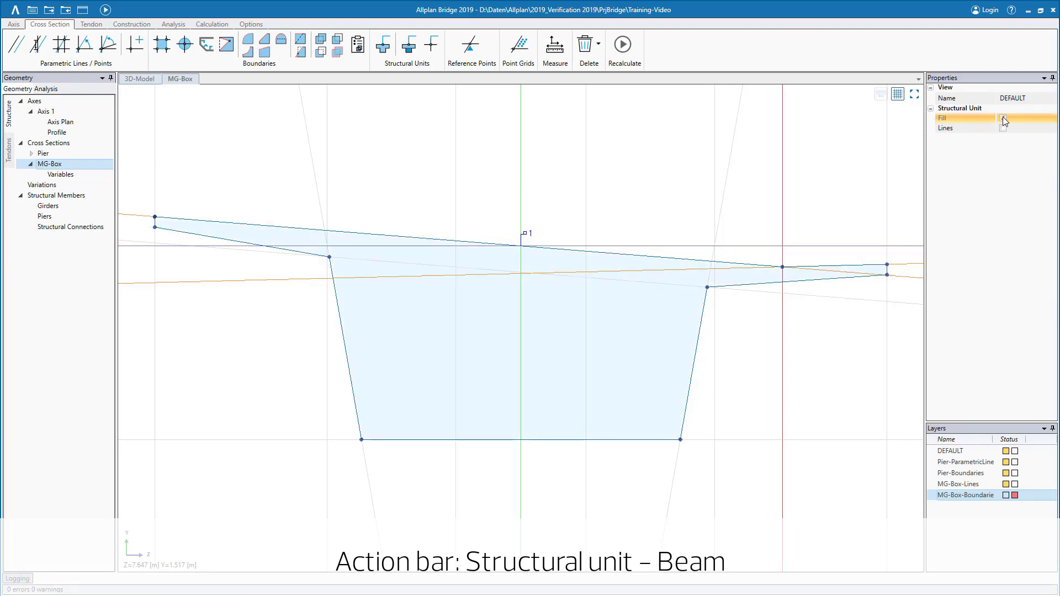
{"action": "left_click", "coordinate": [1002, 118]}
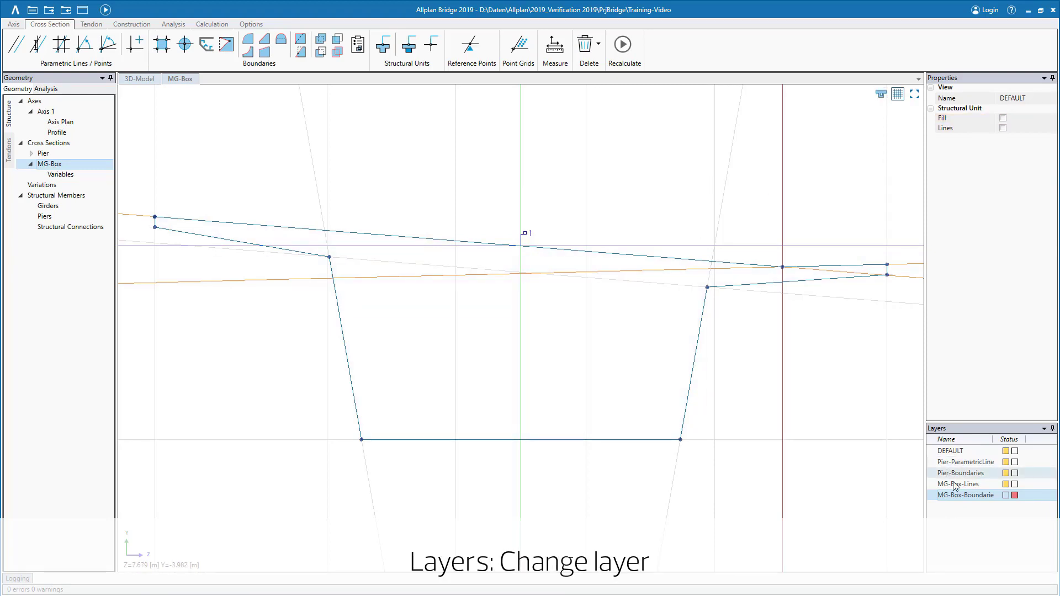
Make MG-Box-Lines the active layer and create a parallel line 0.3 m below the top slope line.
{"action": "left_click", "coordinate": [1014, 485]}
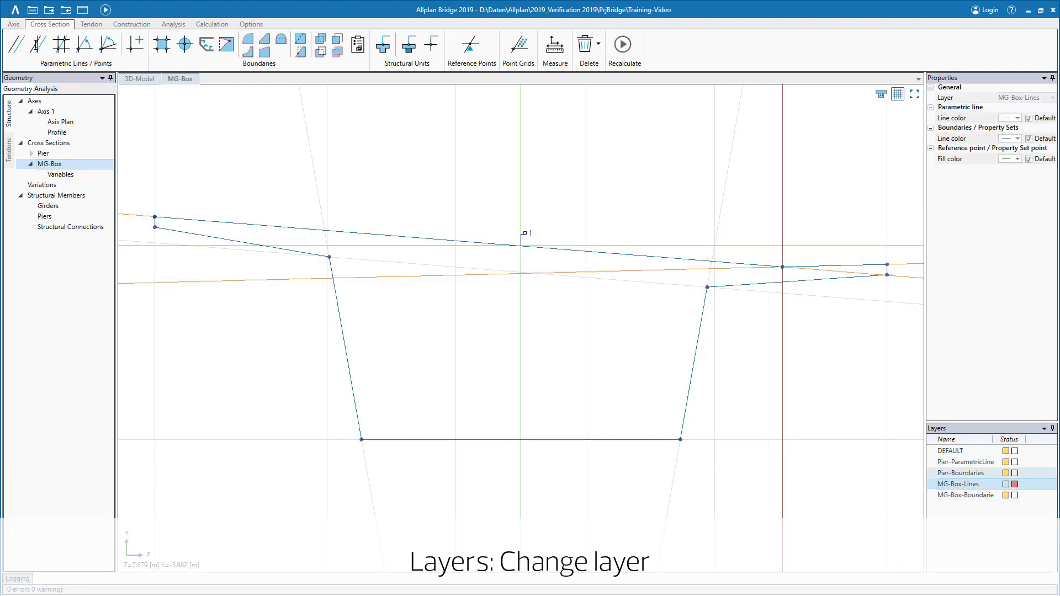
{"action": "left_click", "coordinate": [17, 46]}
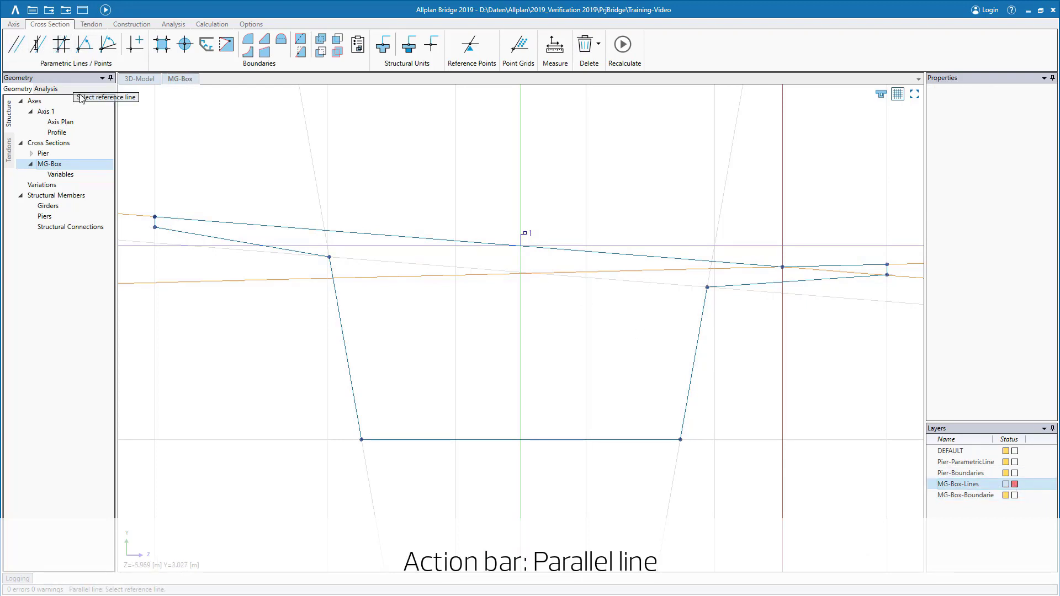
{"action": "left_click", "coordinate": [351, 231]}
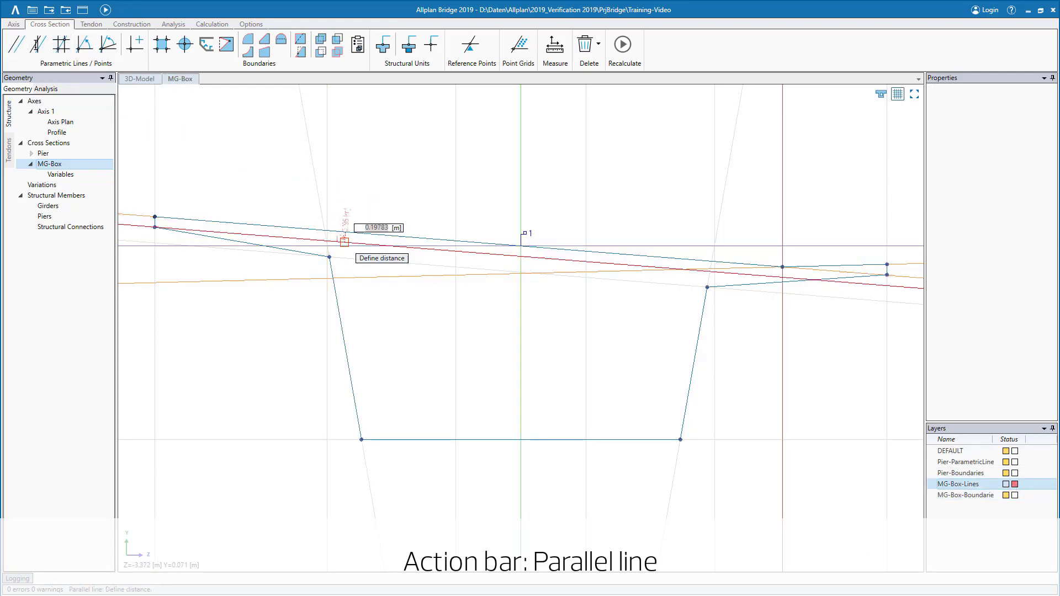
{"action": "type", "text": "0.3"}
{"action": "key", "text": "Return"}
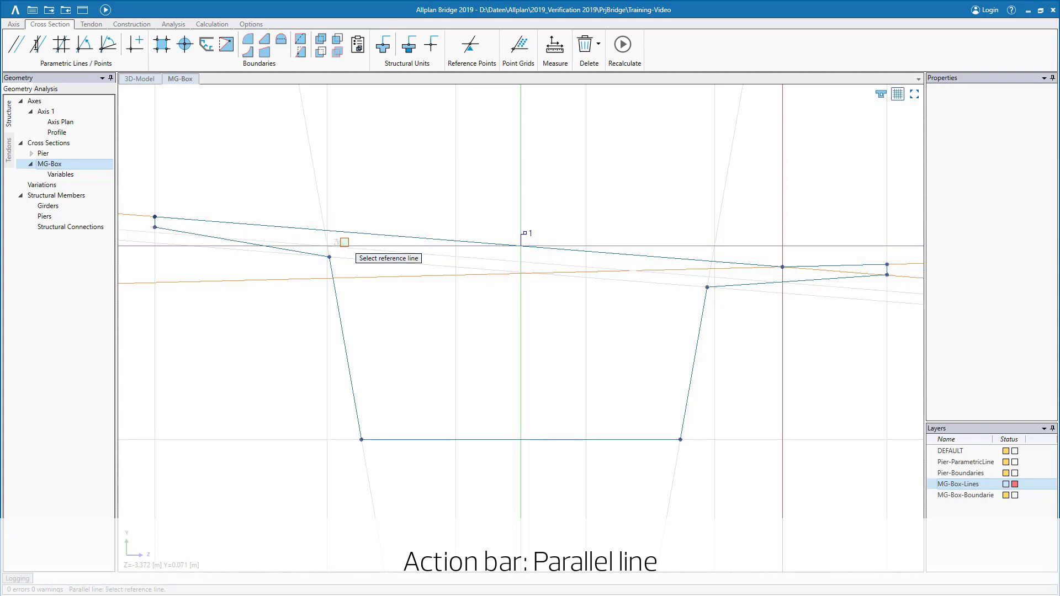
Create parallel lines 0.6 m inside both web lines, plus two parallels above the bottom line, the upper one at 0.8 m.
{"action": "left_click", "coordinate": [340, 314]}
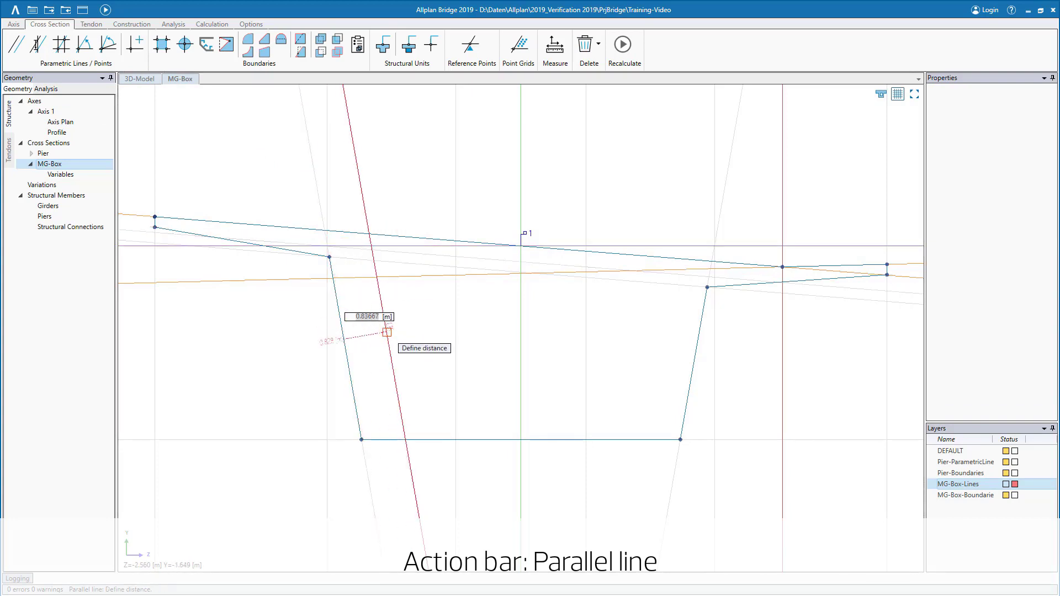
{"action": "type", "text": "0.6"}
{"action": "key", "text": "Return"}
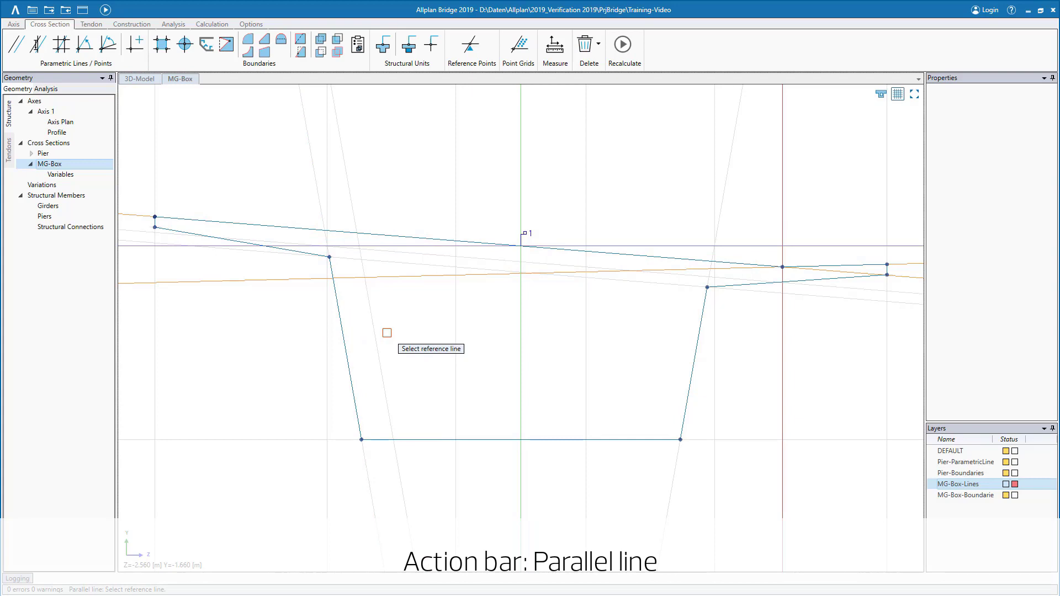
{"action": "left_click", "coordinate": [688, 390]}
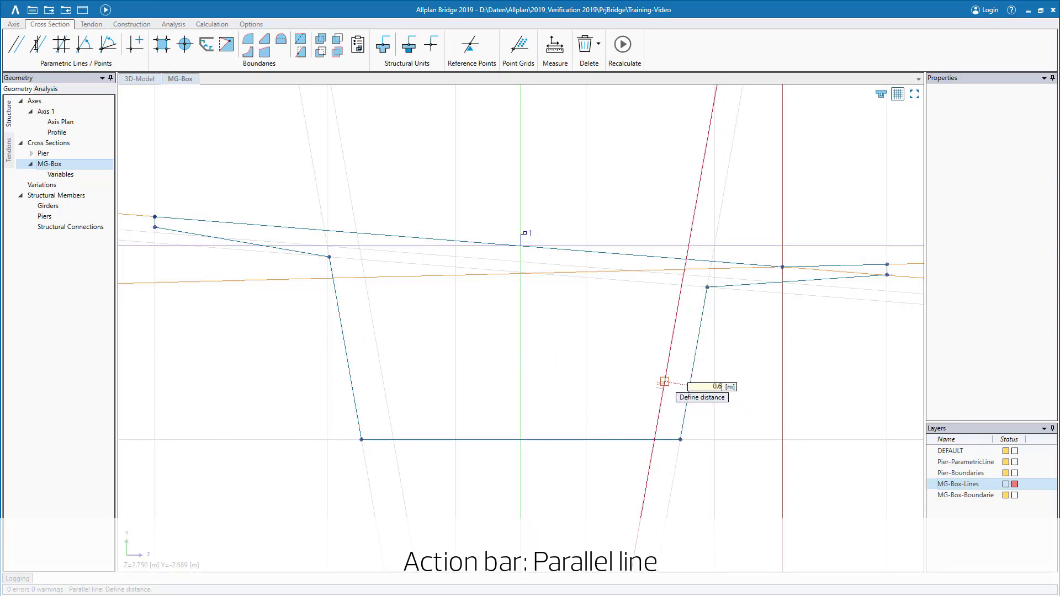
{"action": "type", "text": "0.6"}
{"action": "key", "text": "Return"}
{"action": "left_click", "coordinate": [639, 439]}
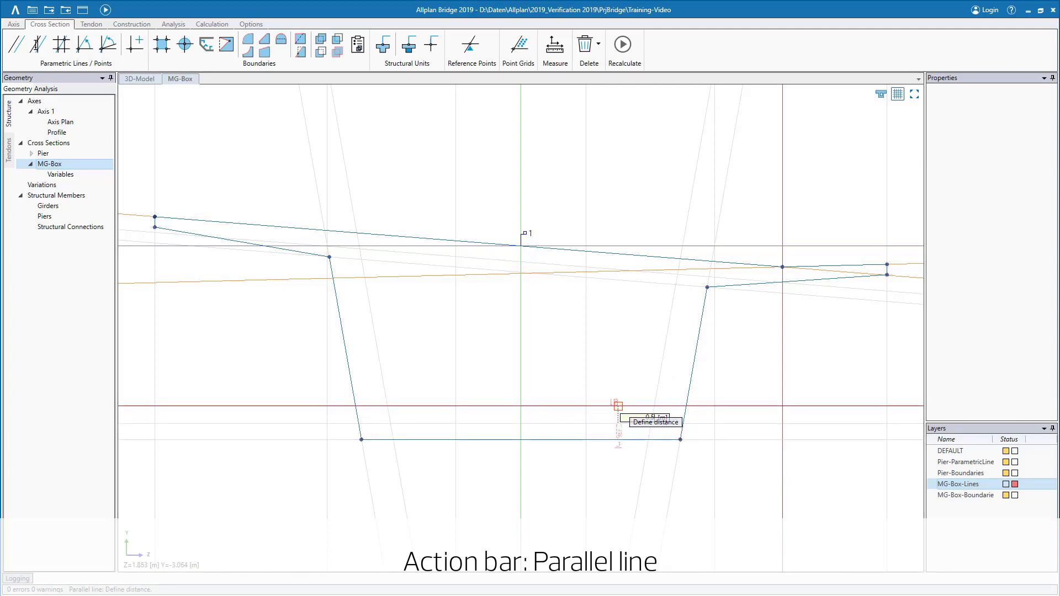
{"action": "key", "text": "Return"}
Add a point offset 0.5 m inward and 0 m vertically from the left inner web and lower bottom parallel, and a matching point on the right.
{"action": "left_click", "coordinate": [134, 44]}
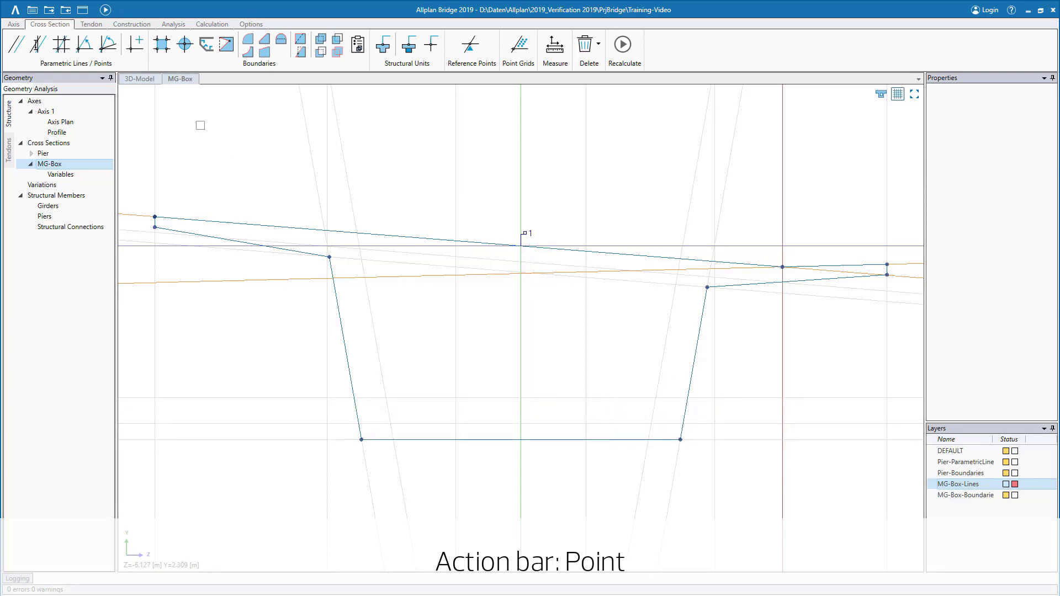
{"action": "left_click", "coordinate": [390, 425]}
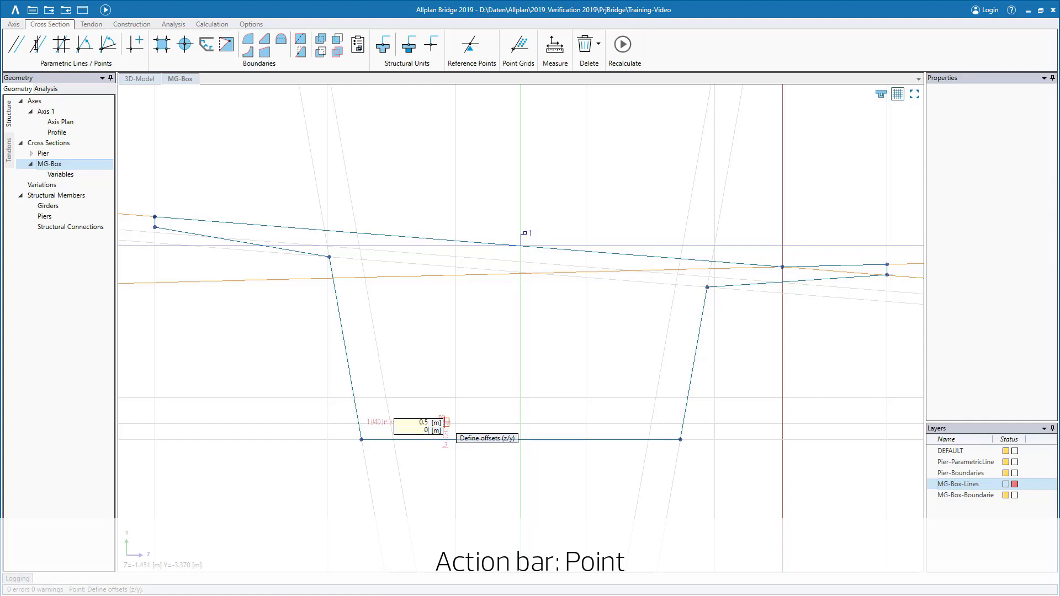
{"action": "key", "text": "Return"}
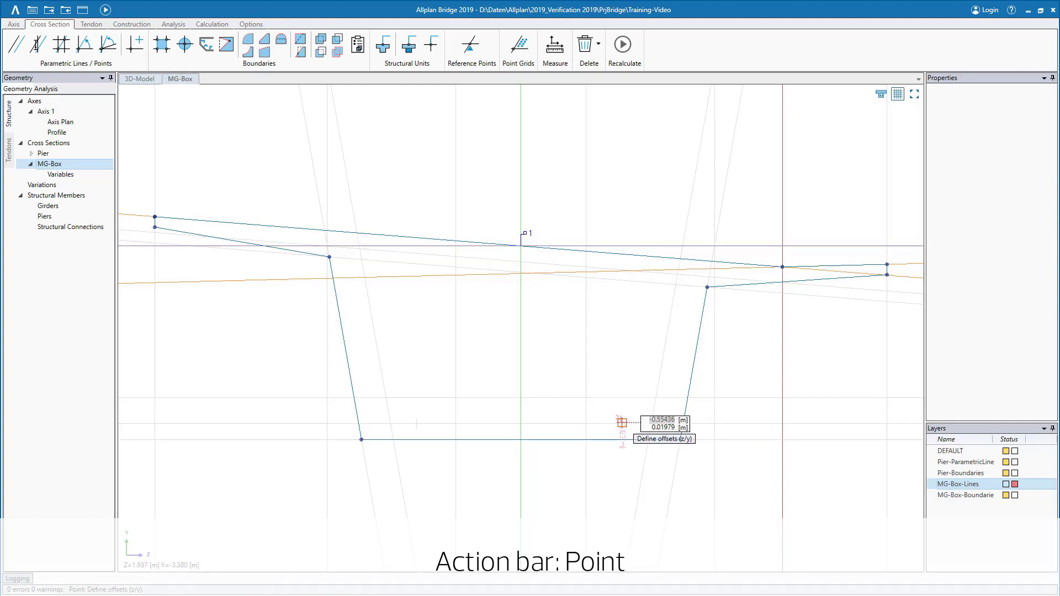
{"action": "key", "text": "Return"}
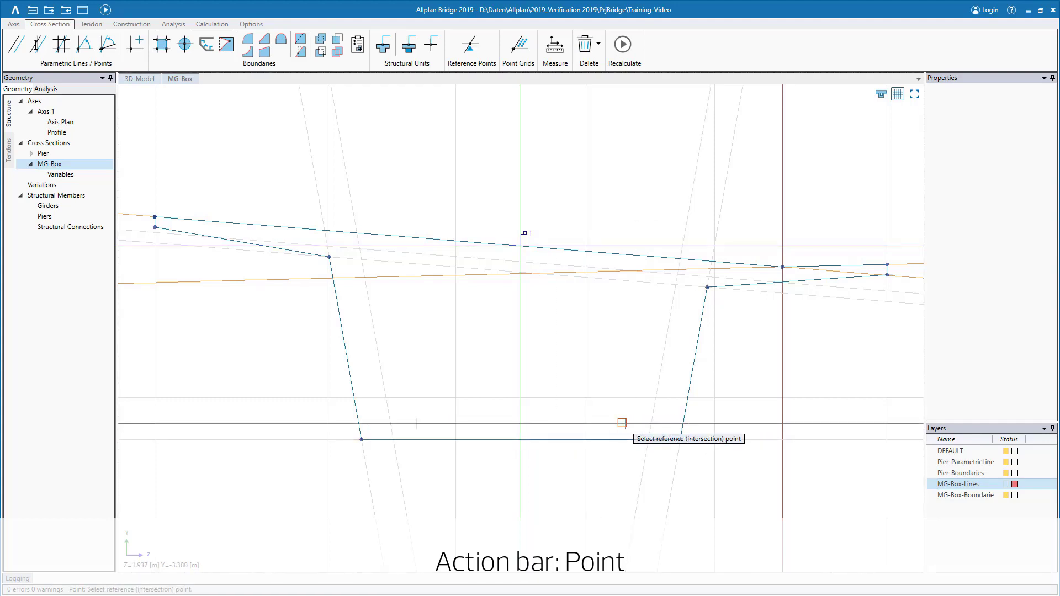
{"action": "key", "text": "Escape"}
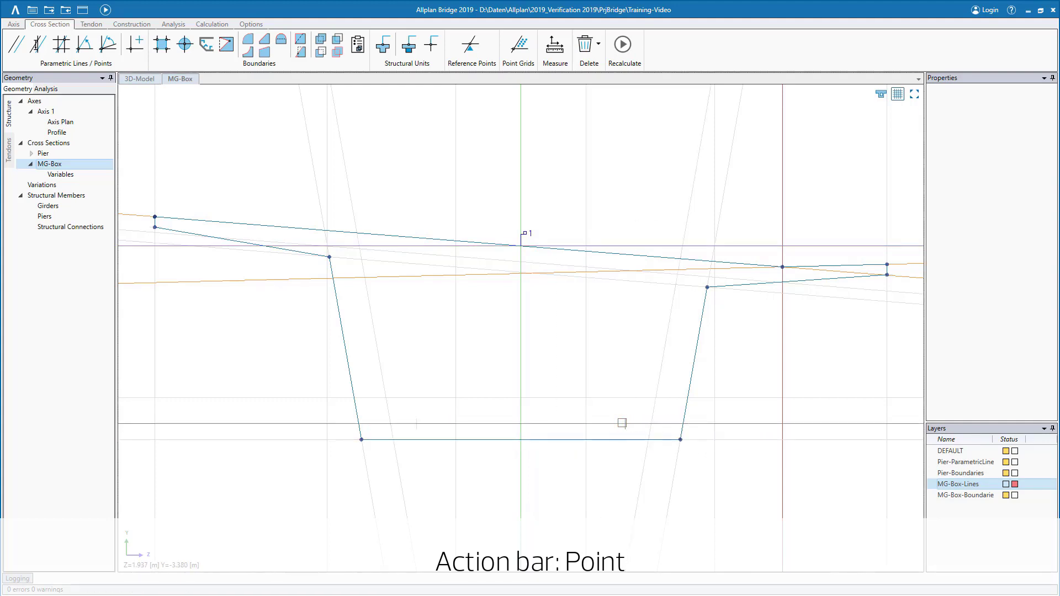
Make MG-Box-Boundaries the active layer and trace a closed inner void boundary along the inner webs, both bottom haunches and the deck underside points.
{"action": "left_click", "coordinate": [1015, 496]}
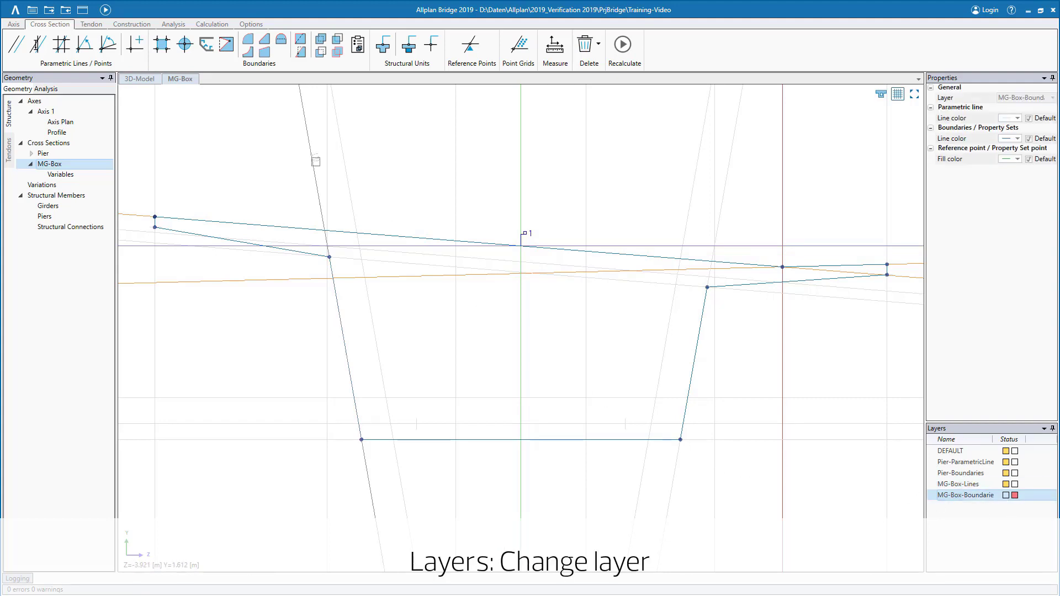
{"action": "left_click", "coordinate": [162, 44]}
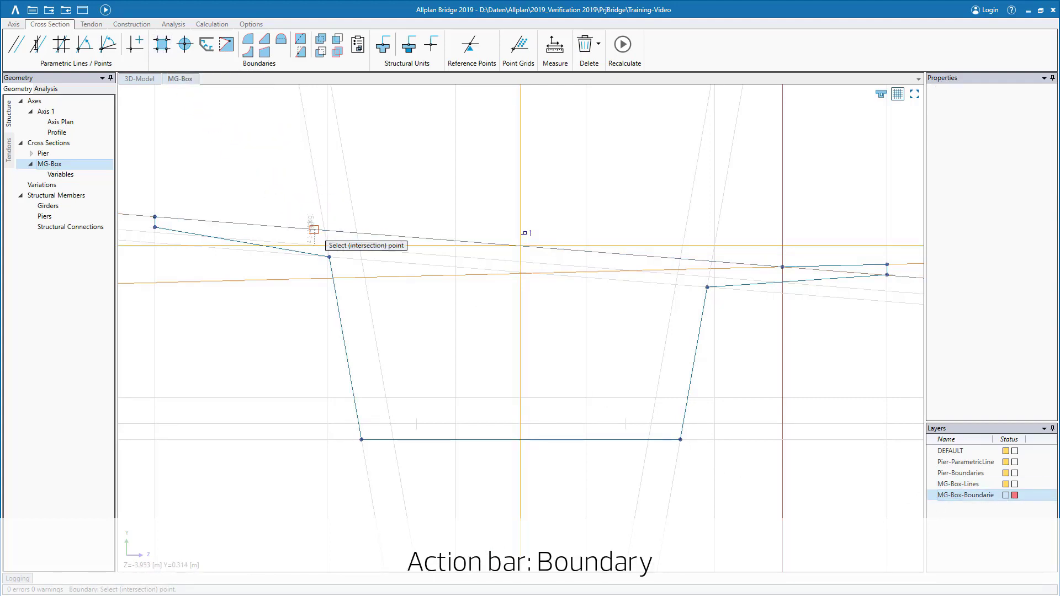
{"action": "left_click", "coordinate": [360, 259]}
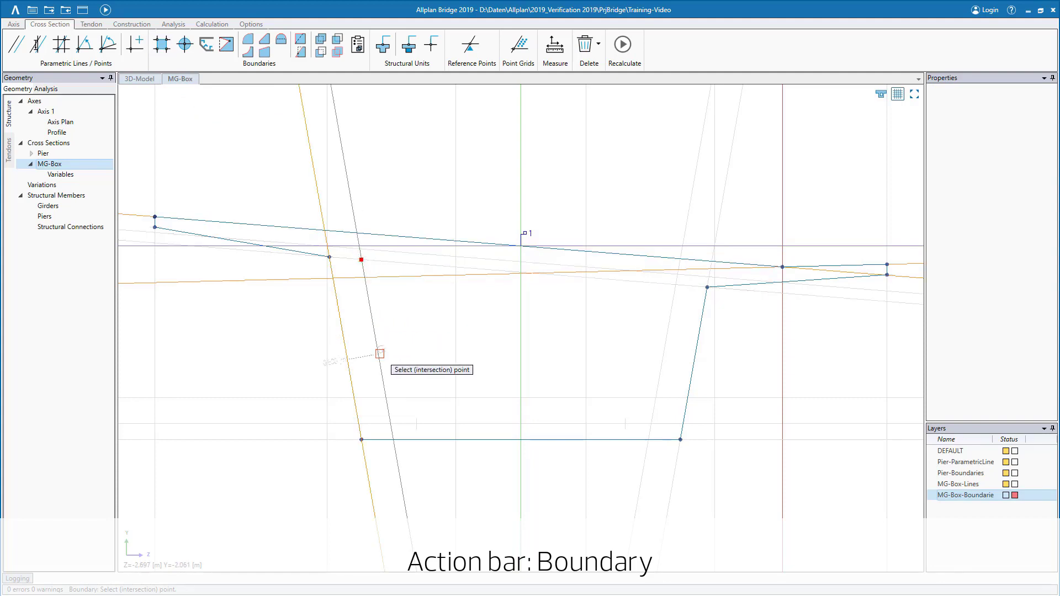
{"action": "left_click", "coordinate": [386, 398]}
{"action": "left_click", "coordinate": [418, 424]}
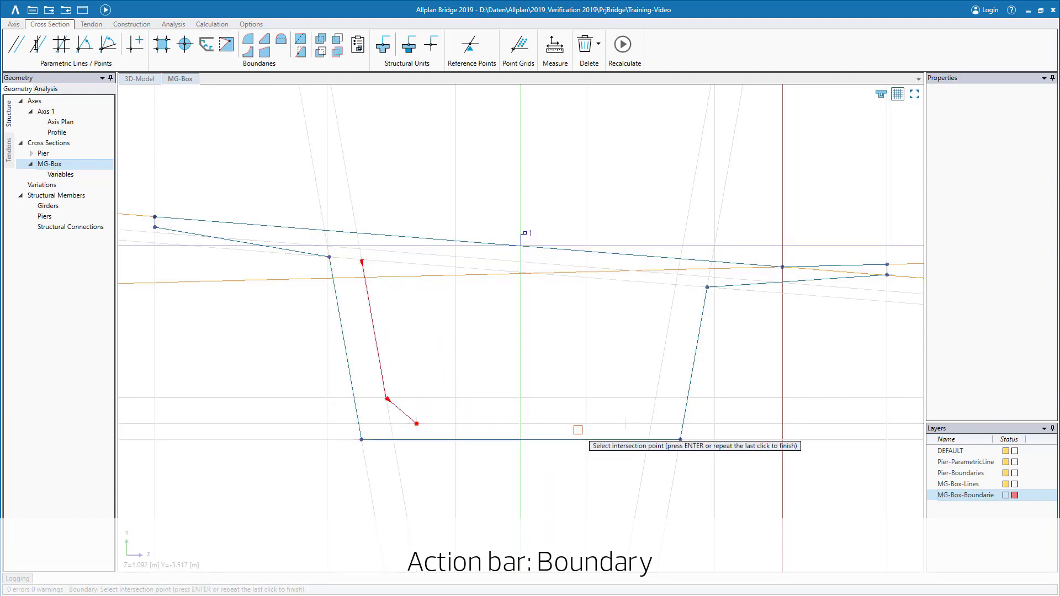
{"action": "left_click", "coordinate": [624, 423]}
{"action": "left_click", "coordinate": [655, 397]}
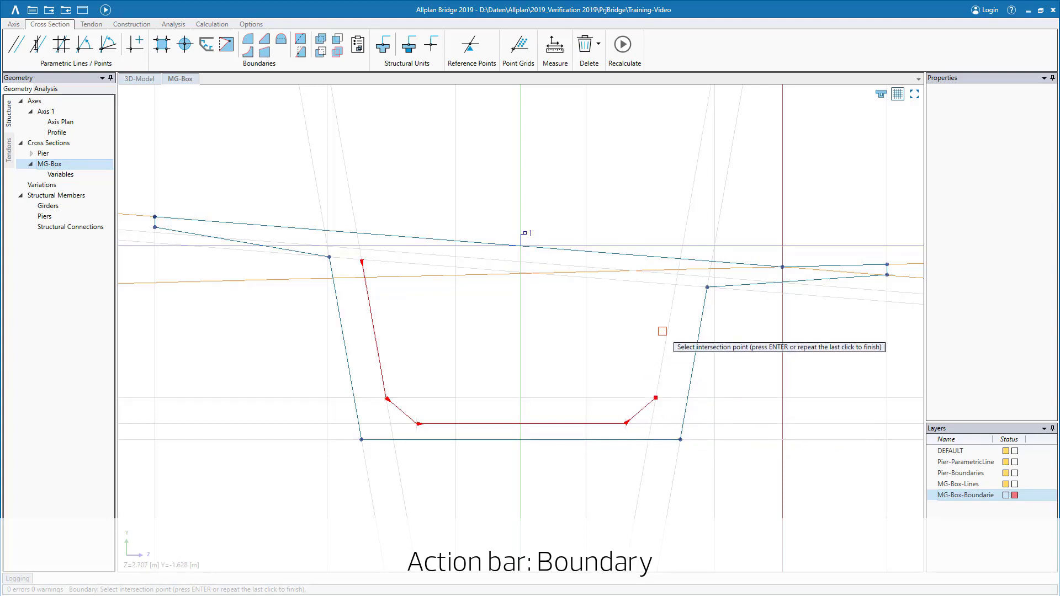
{"action": "left_click", "coordinate": [674, 285]}
{"action": "left_click", "coordinate": [583, 267]}
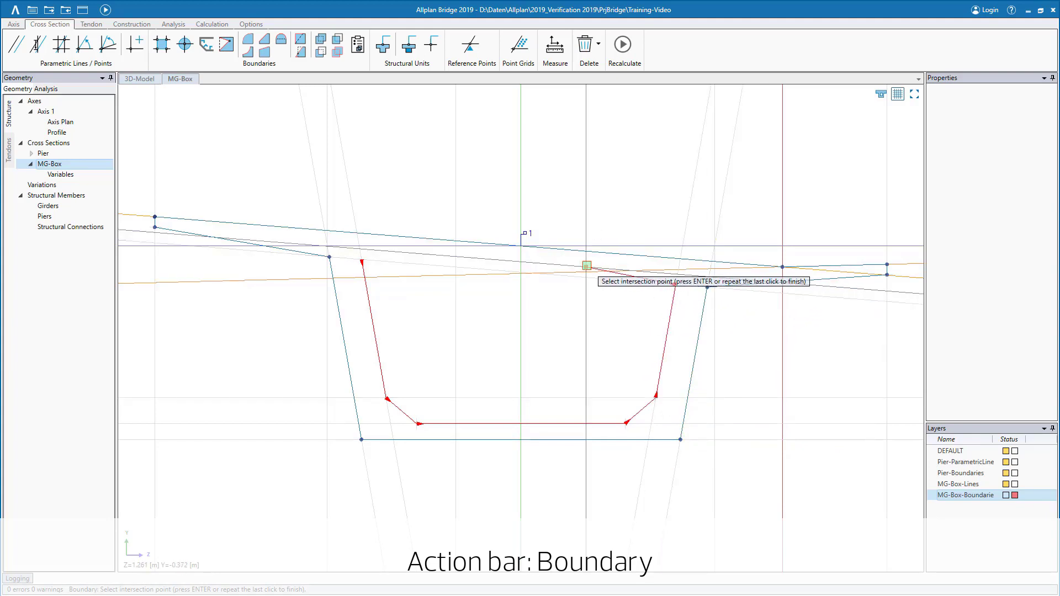
{"action": "left_click", "coordinate": [455, 257]}
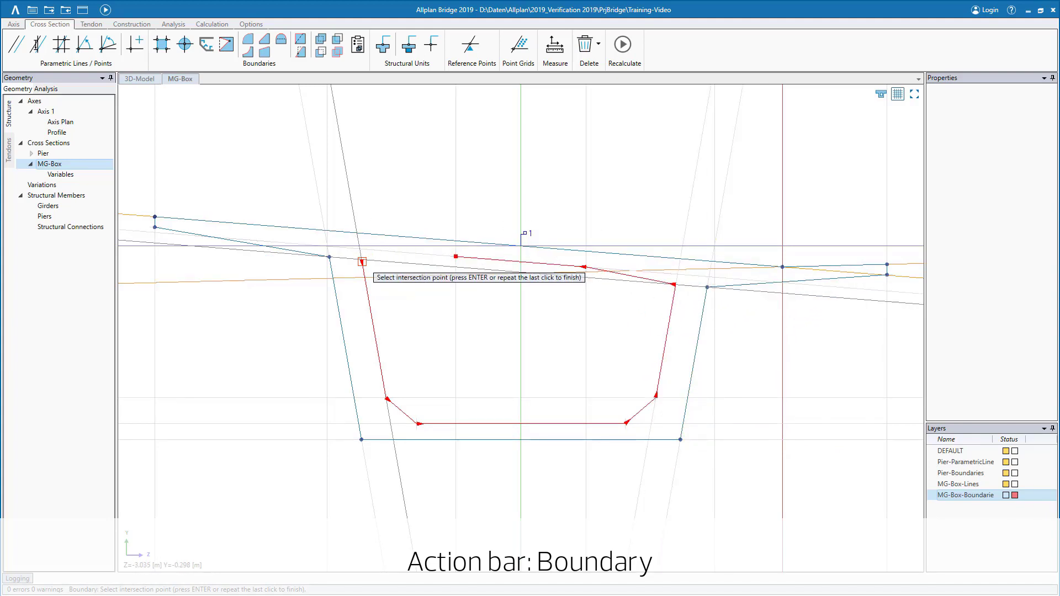
{"action": "left_click", "coordinate": [362, 262]}
{"action": "left_click", "coordinate": [363, 261]}
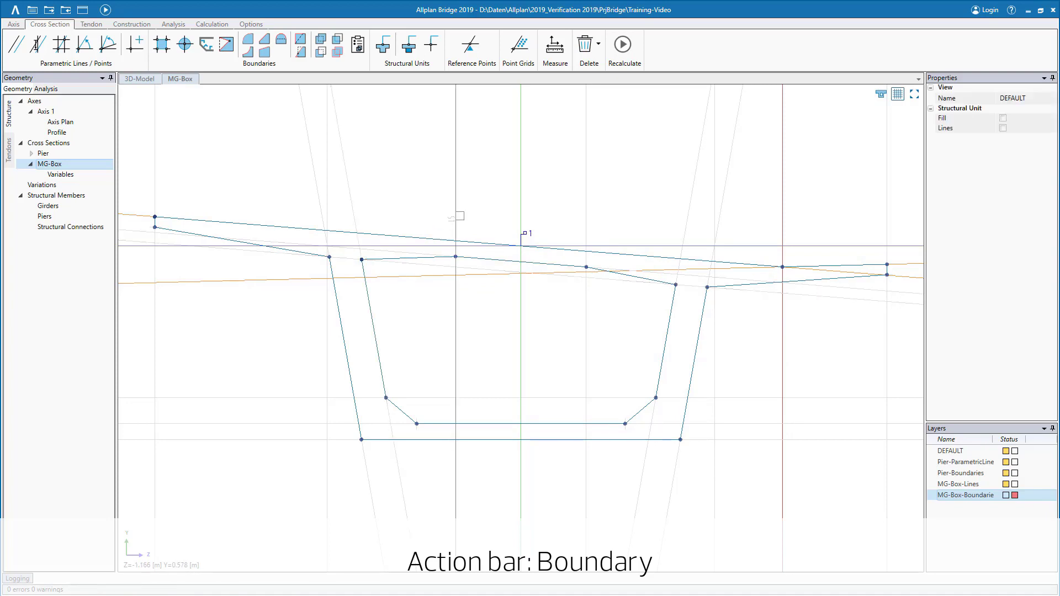
Turn on the structural unit fill display and subtract the inner void boundary from the outer box boundary.
{"action": "left_click", "coordinate": [1003, 120]}
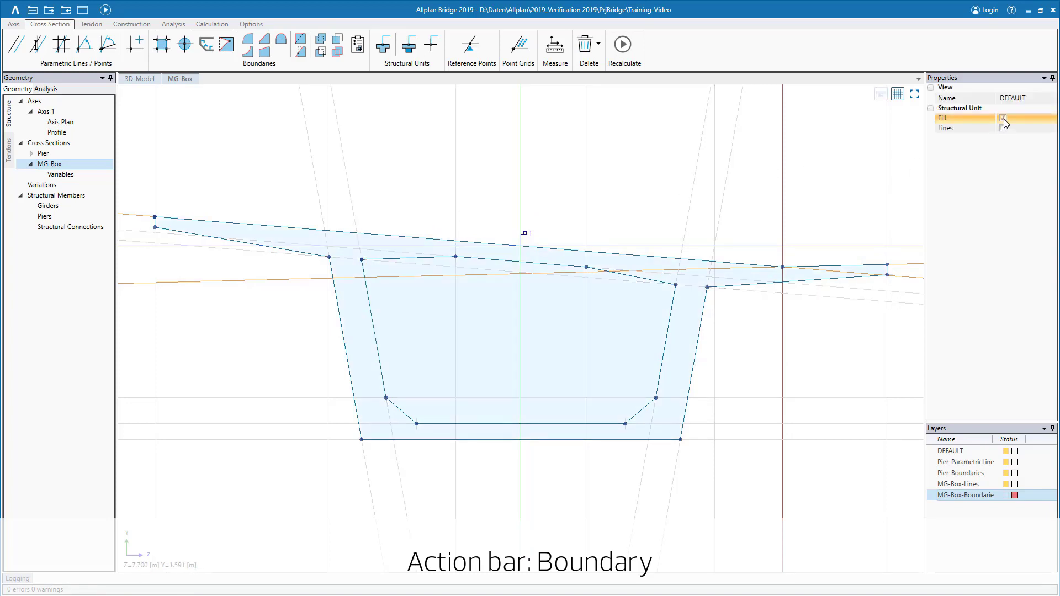
{"action": "left_click", "coordinate": [323, 54]}
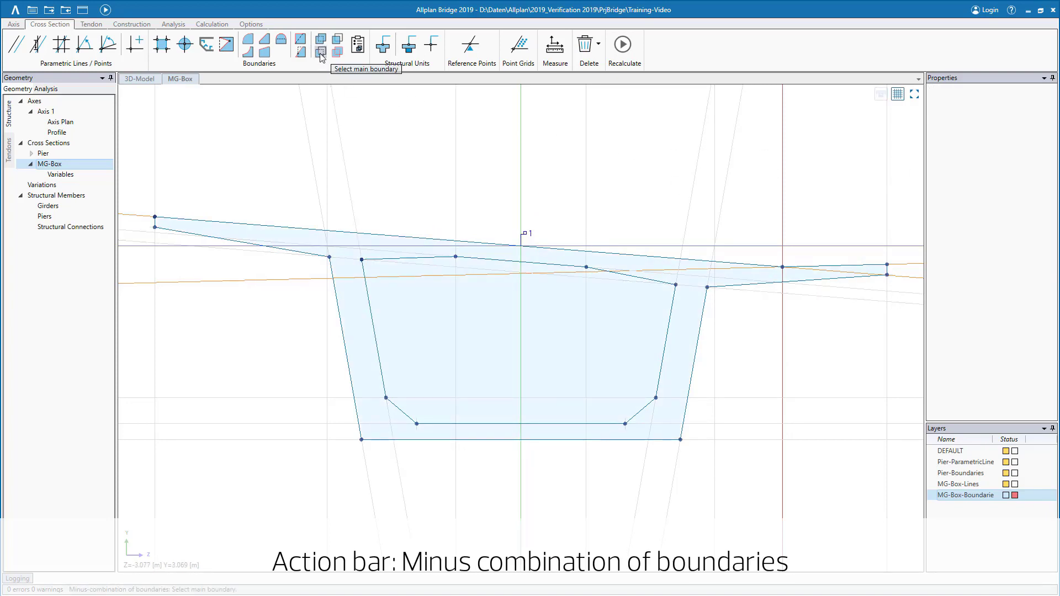
{"action": "left_click", "coordinate": [370, 230]}
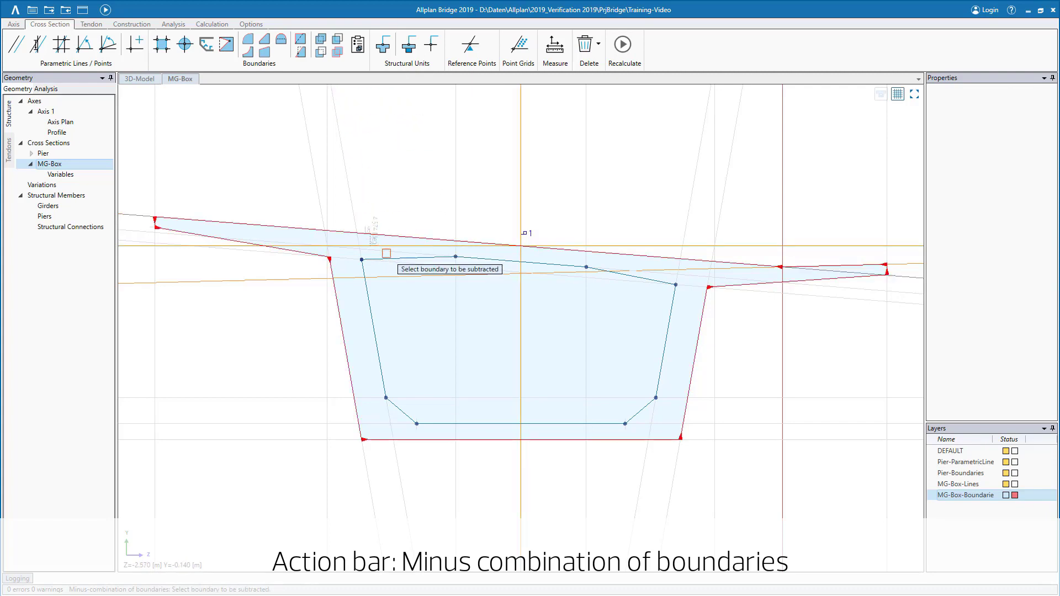
{"action": "left_click", "coordinate": [405, 259]}
{"action": "key", "text": "Escape"}
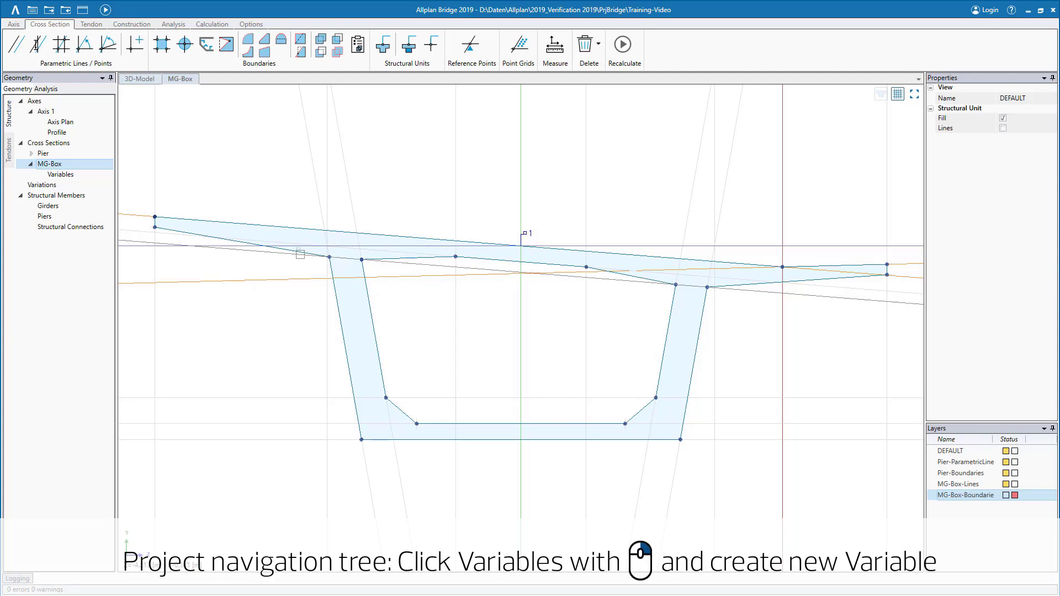
Create a length variable Webwidth for MG-Box with description "Width of the webs" and value 0.6 m.
{"action": "right_click", "coordinate": [70, 175]}
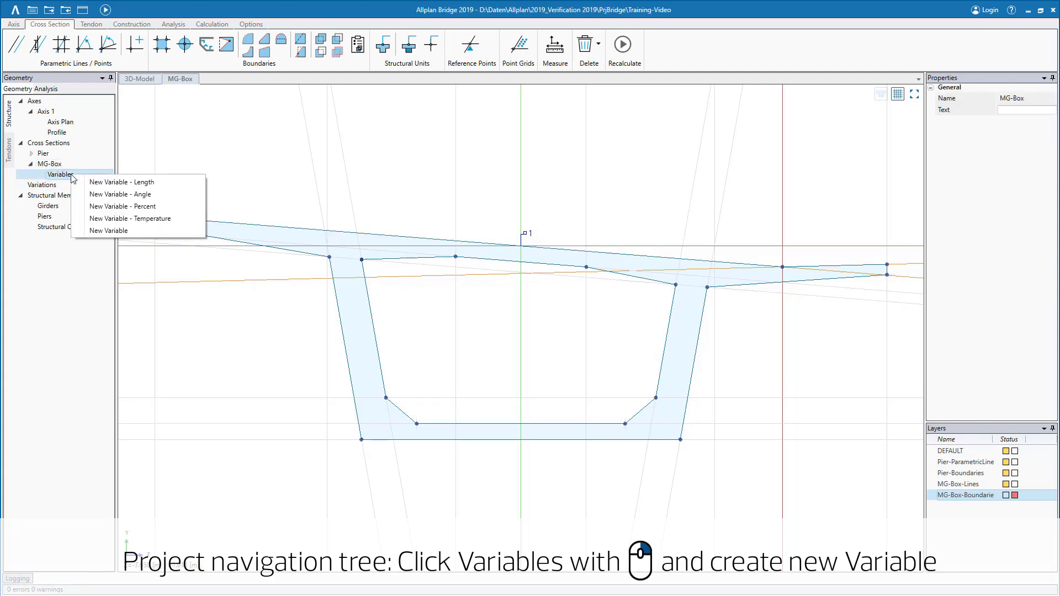
{"action": "left_click", "coordinate": [145, 182]}
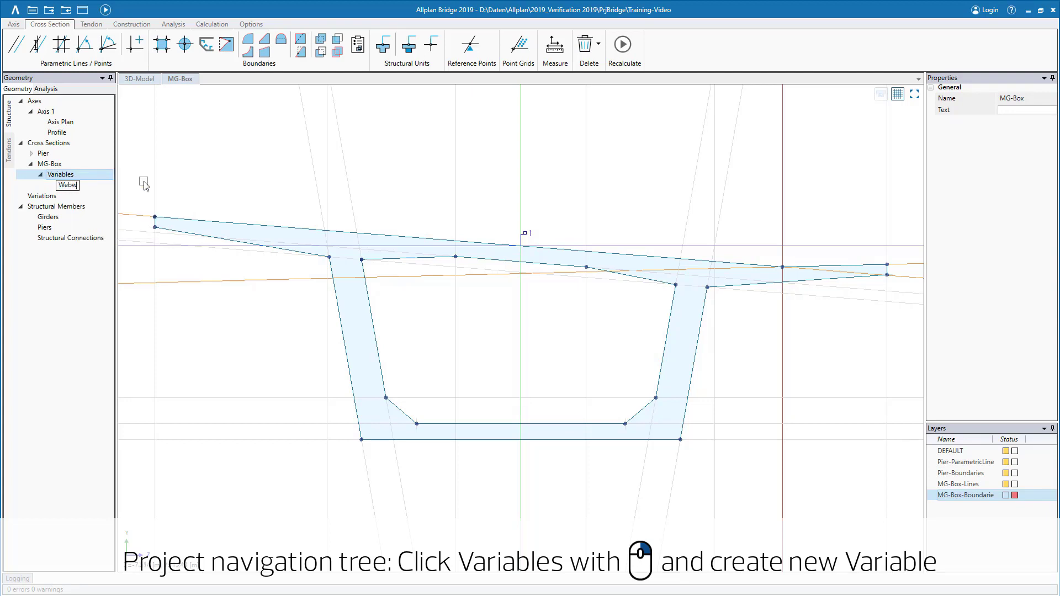
{"action": "key", "text": "Return"}
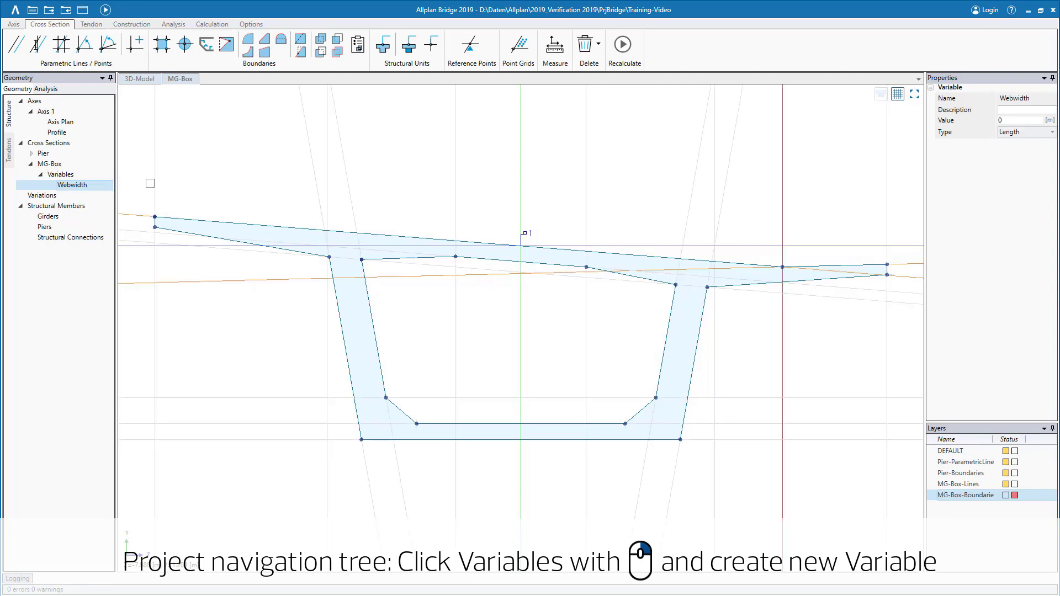
{"action": "left_click", "coordinate": [1017, 111]}
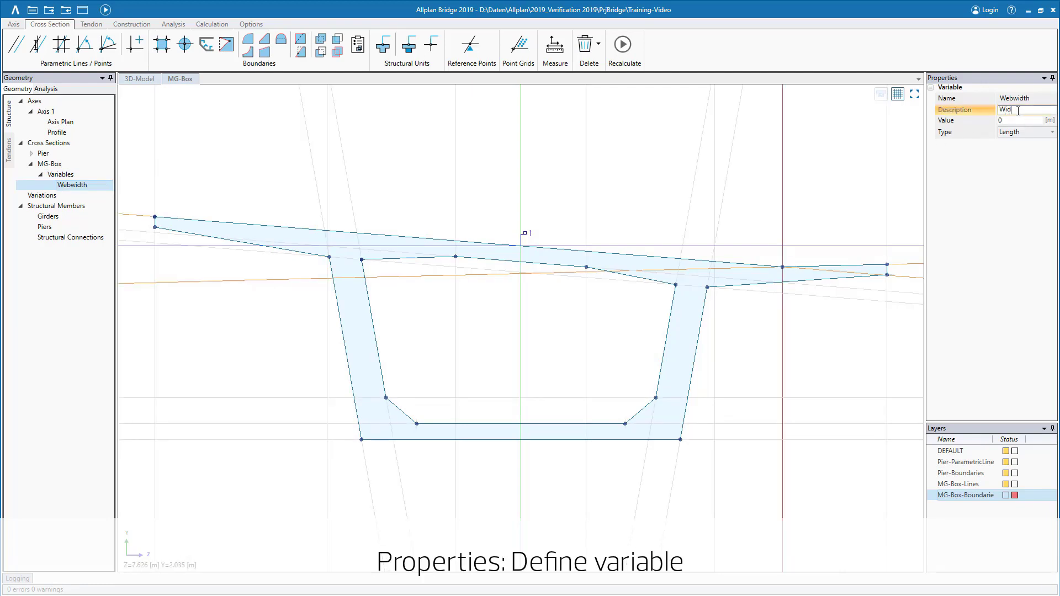
{"action": "type", "text": "Width of the webs"}
{"action": "key", "text": "Tab"}
{"action": "type", "text": "0.6"}
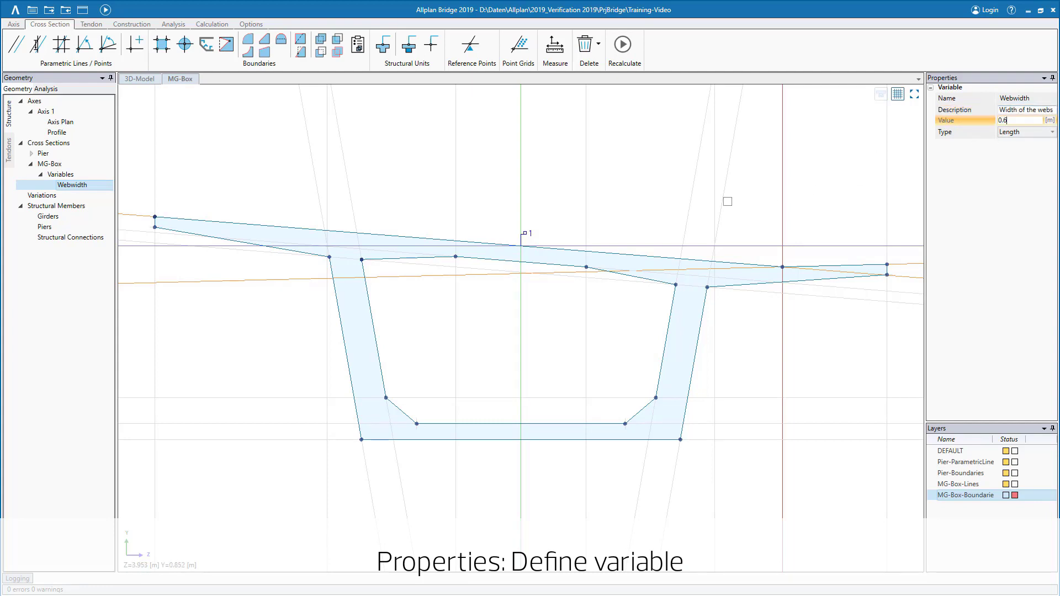
Assign the Webwidth variable to the distance of both inner web parallel lines.
{"action": "left_click", "coordinate": [349, 193]}
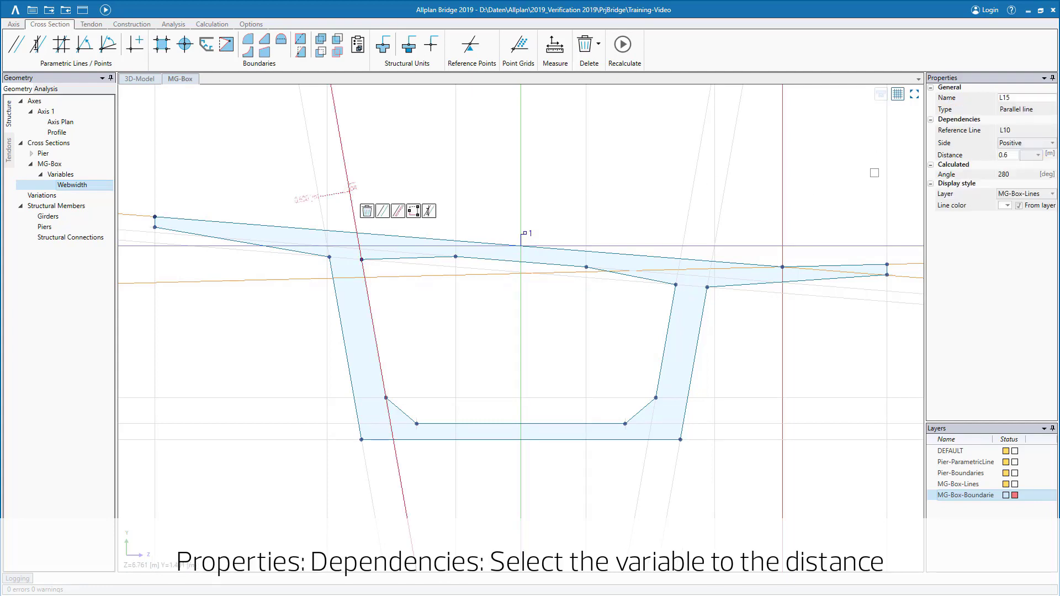
{"action": "left_click", "coordinate": [1038, 156]}
{"action": "left_click", "coordinate": [1032, 176]}
{"action": "left_click", "coordinate": [696, 185]}
{"action": "left_click", "coordinate": [1038, 156]}
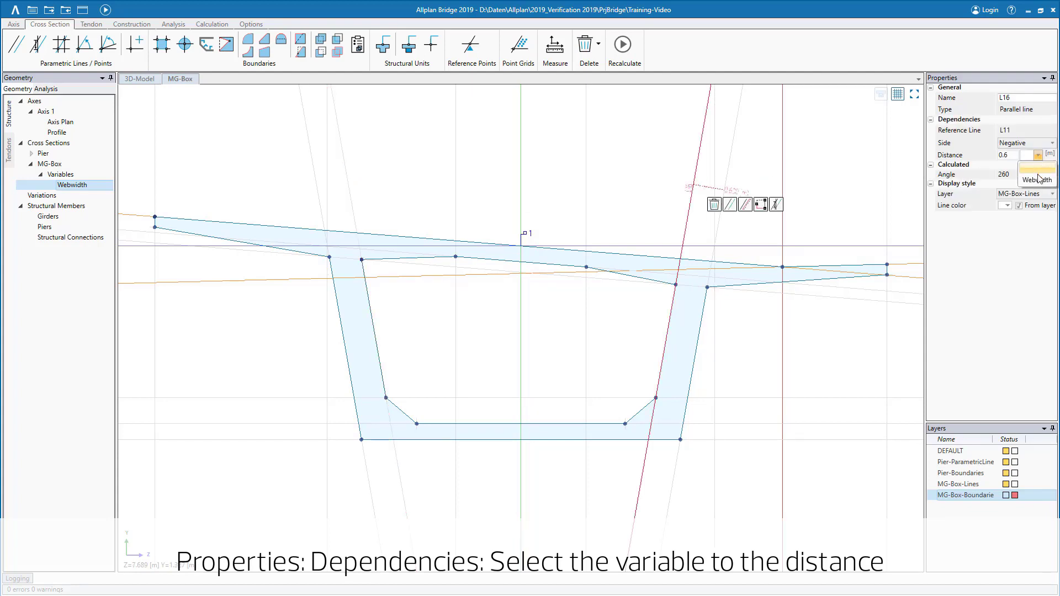
{"action": "left_click", "coordinate": [1031, 176]}
{"action": "left_click", "coordinate": [667, 179]}
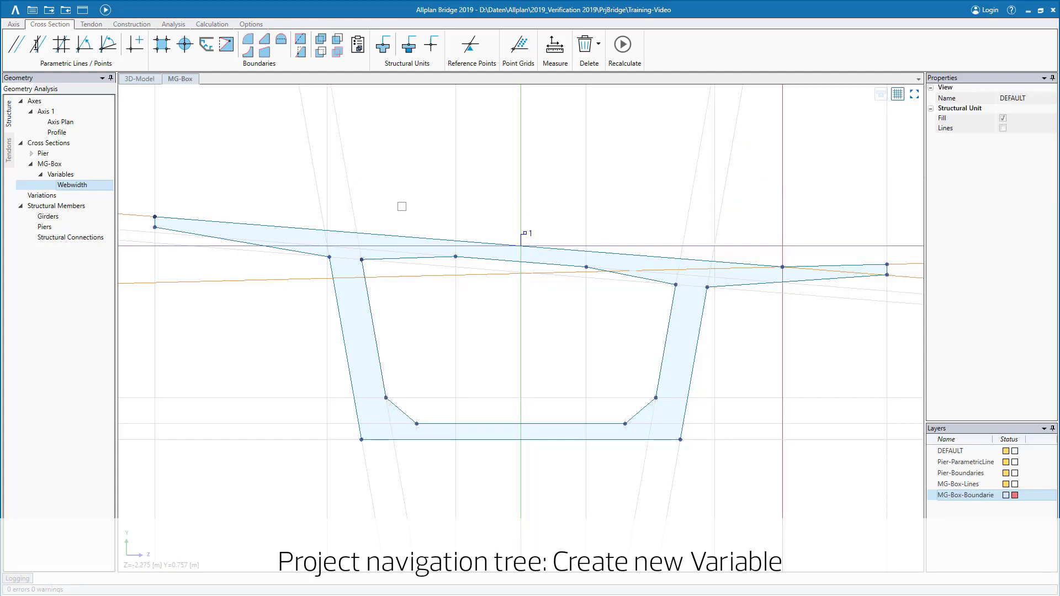
Create a length variable bthickness for MG-Box with description "Bottom plate thickness" and value 0.3 m.
{"action": "right_click", "coordinate": [66, 175]}
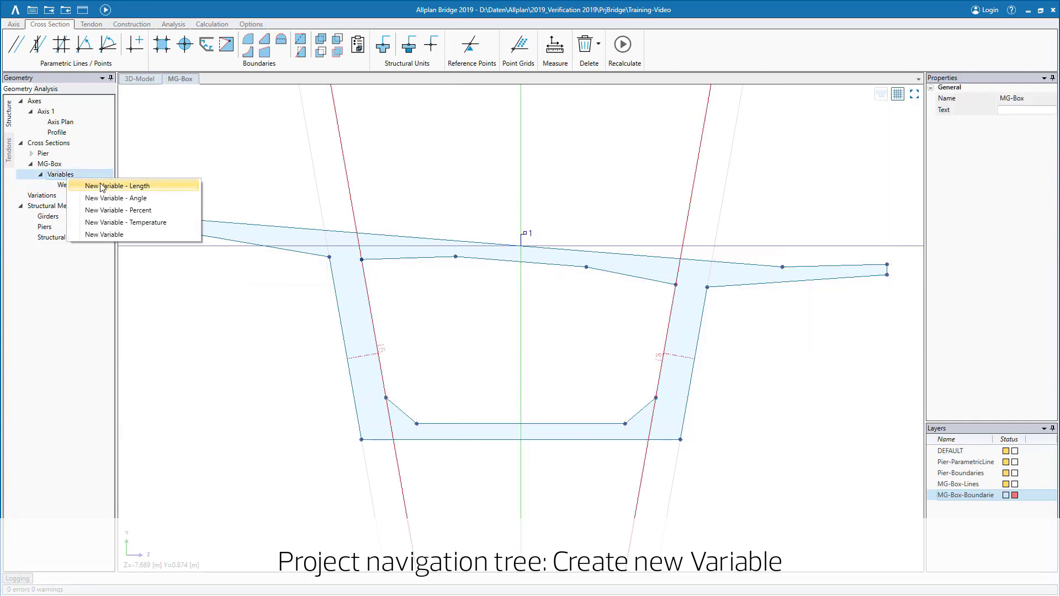
{"action": "left_click", "coordinate": [133, 186]}
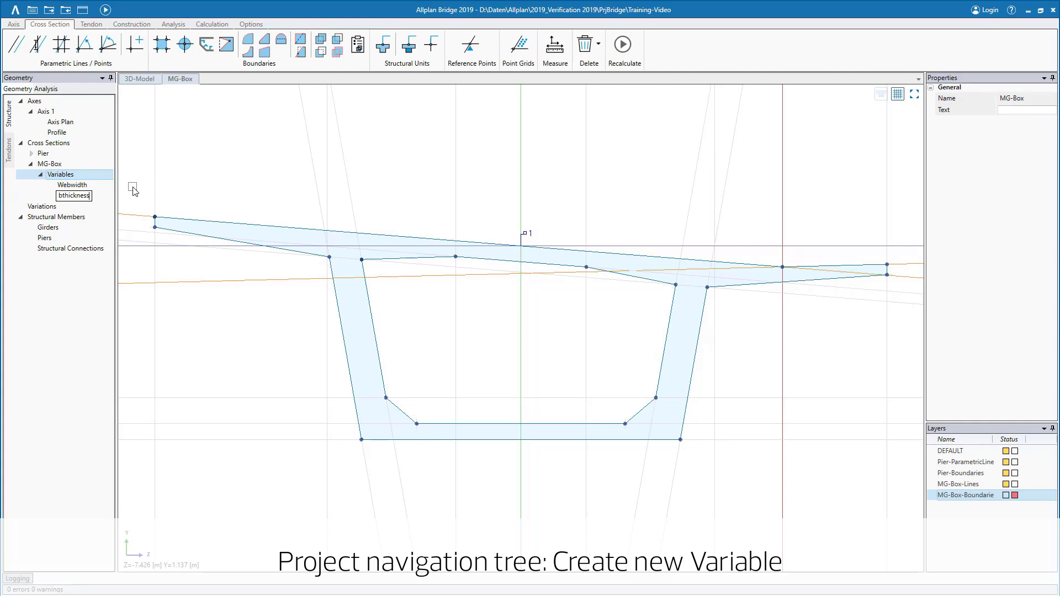
{"action": "key", "text": "Return"}
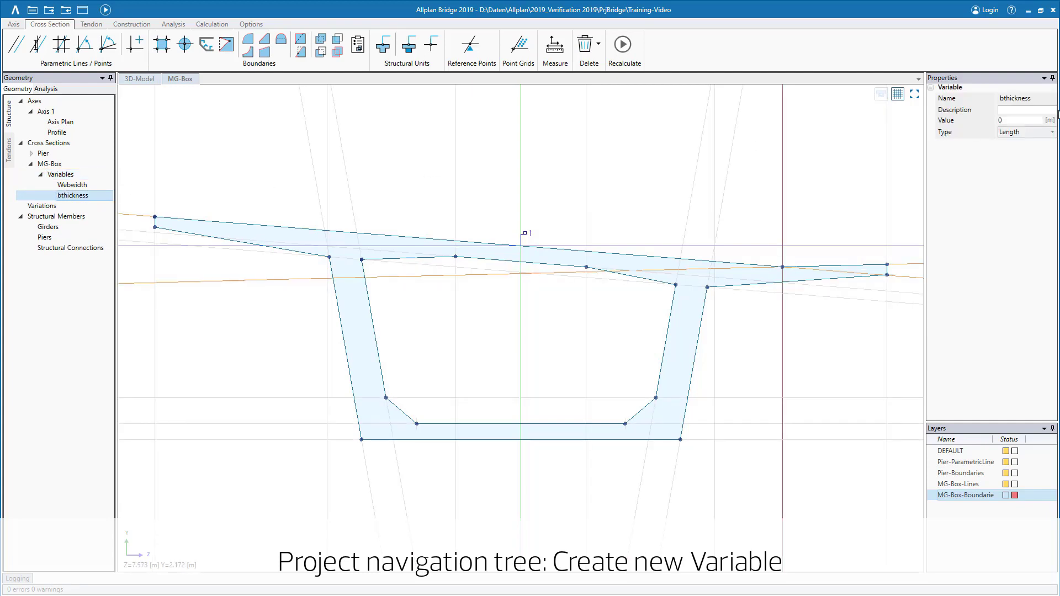
{"action": "left_click", "coordinate": [1048, 110]}
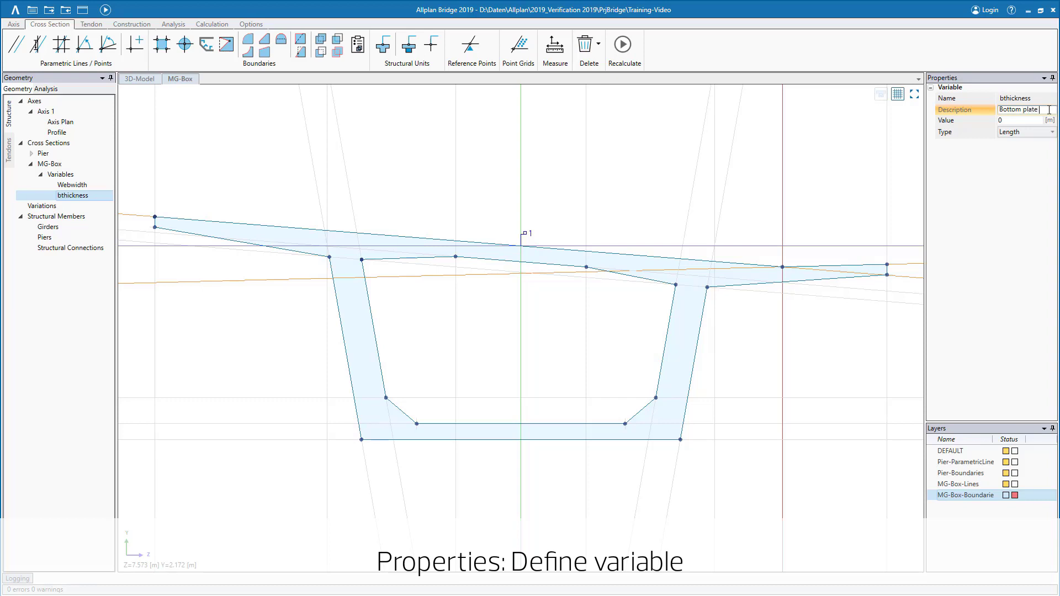
{"action": "type", "text": "ness"}
{"action": "key", "text": "Tab"}
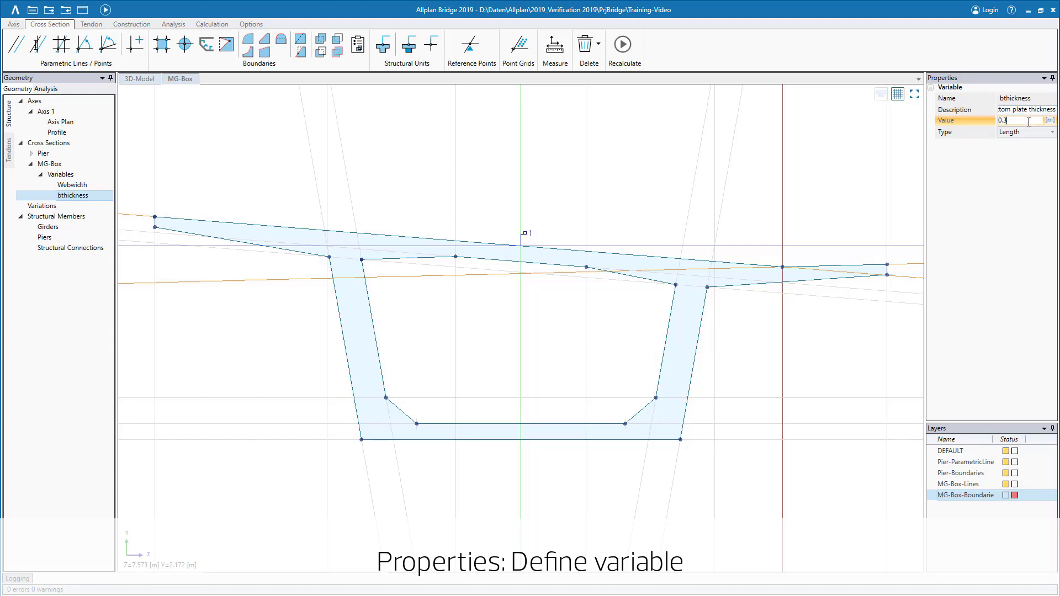
{"action": "key", "text": "Return"}
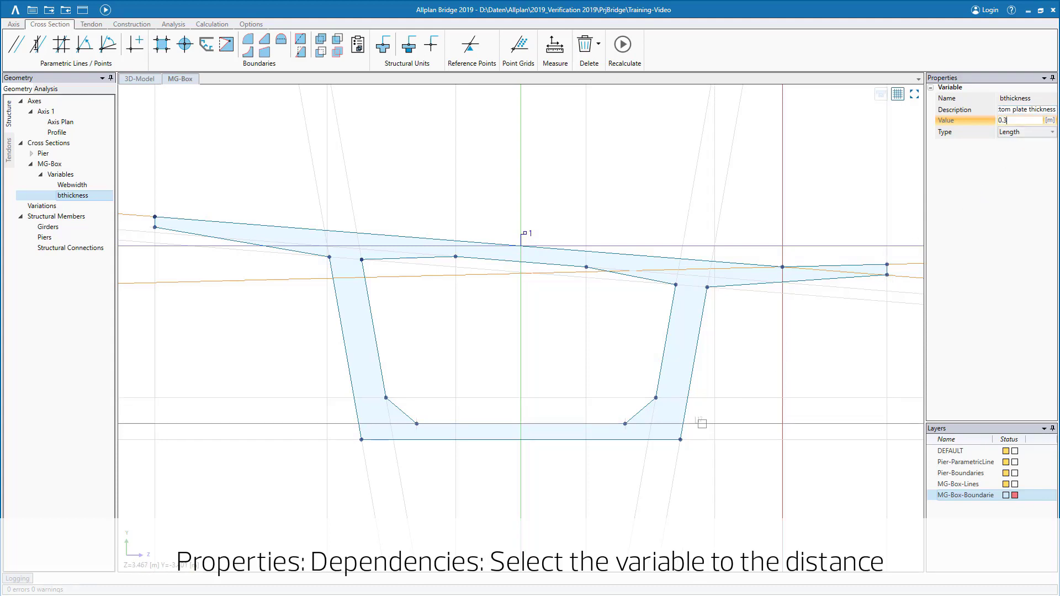
Assign the bthickness variable to the distance of the lower parallel line above the box bottom.
{"action": "left_click", "coordinate": [701, 423]}
{"action": "left_click", "coordinate": [1037, 155]}
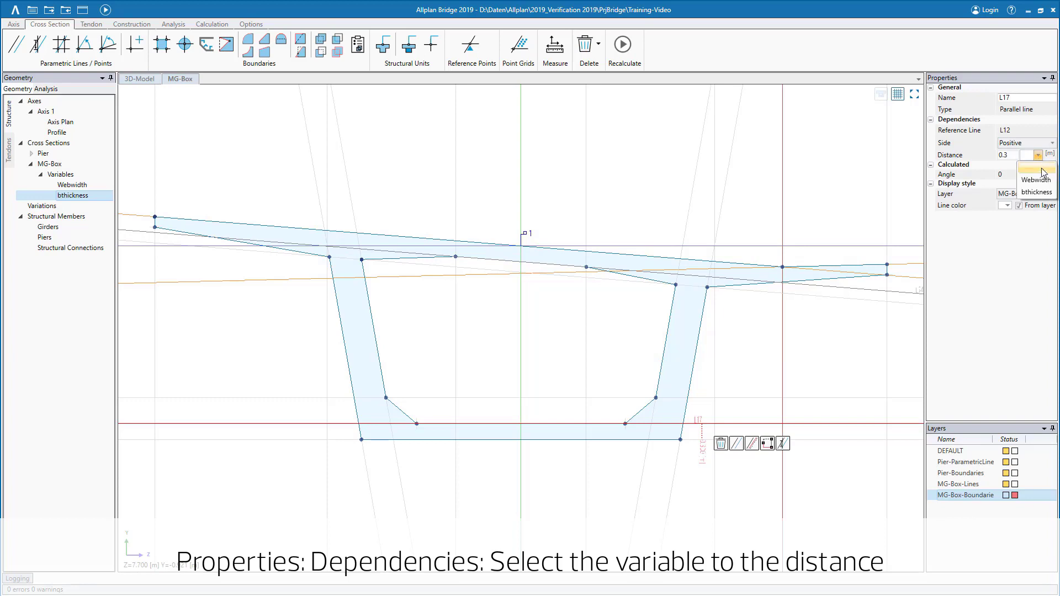
{"action": "left_click", "coordinate": [1028, 193]}
{"action": "left_click", "coordinate": [834, 315]}
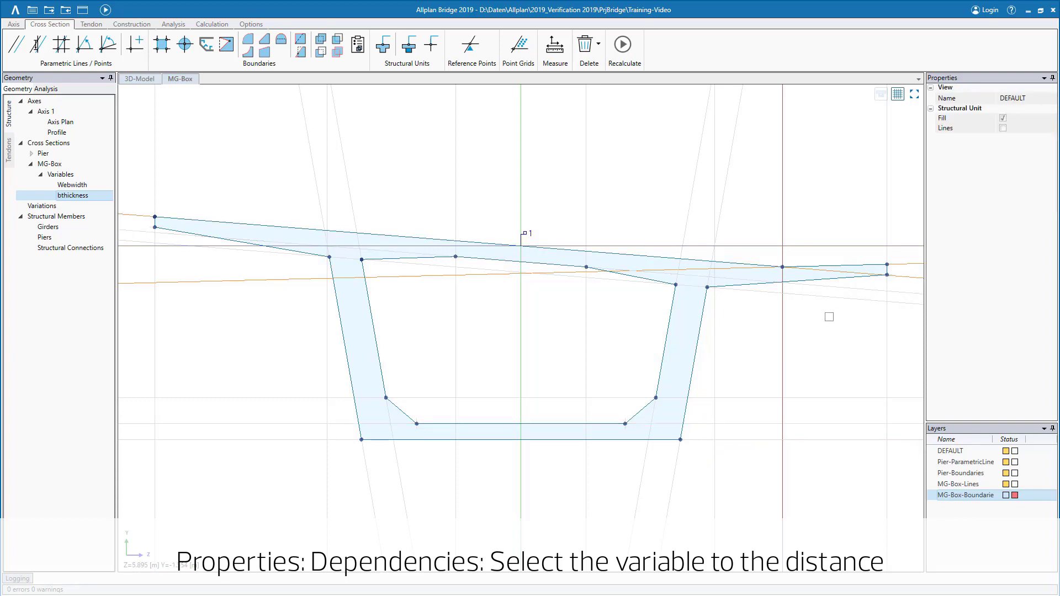
Create a length variable hsection for MG-Box with description "Height of the cross-section" and value 3.7 m.
{"action": "right_click", "coordinate": [64, 179]}
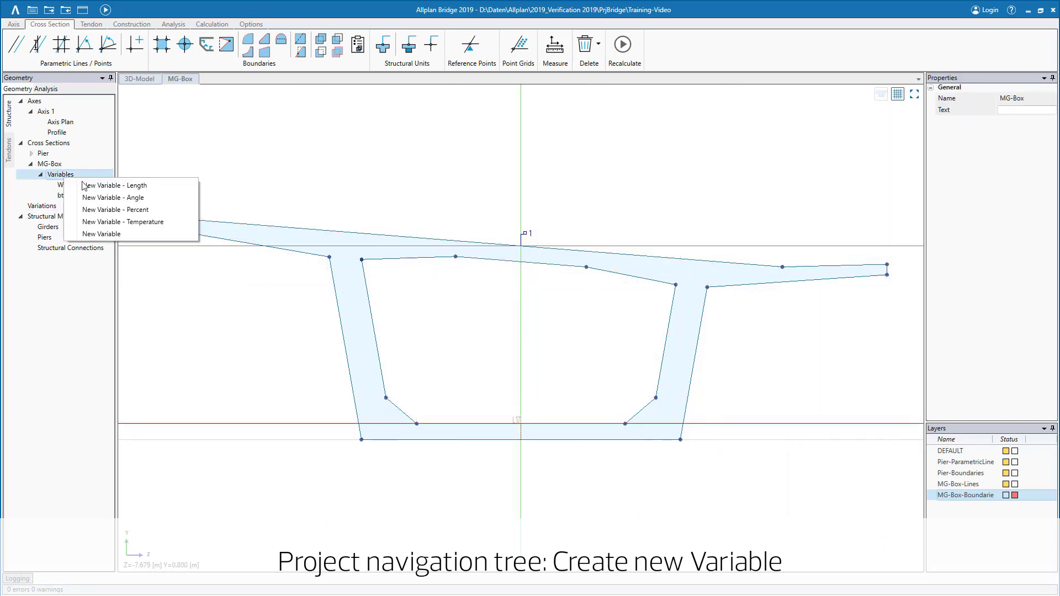
{"action": "left_click", "coordinate": [92, 185]}
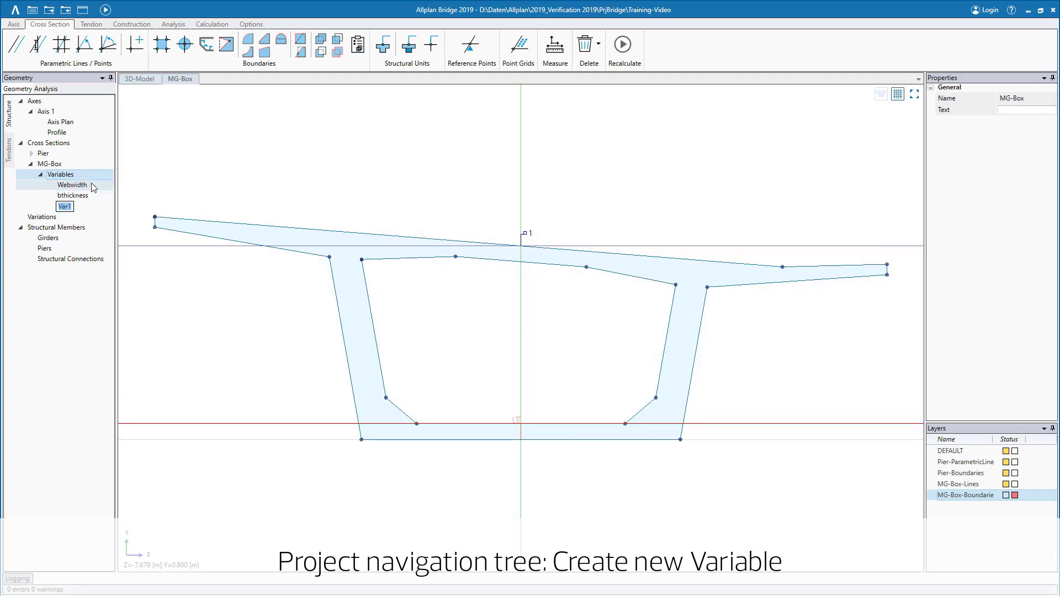
{"action": "type", "text": "hsection"}
{"action": "key", "text": "Return"}
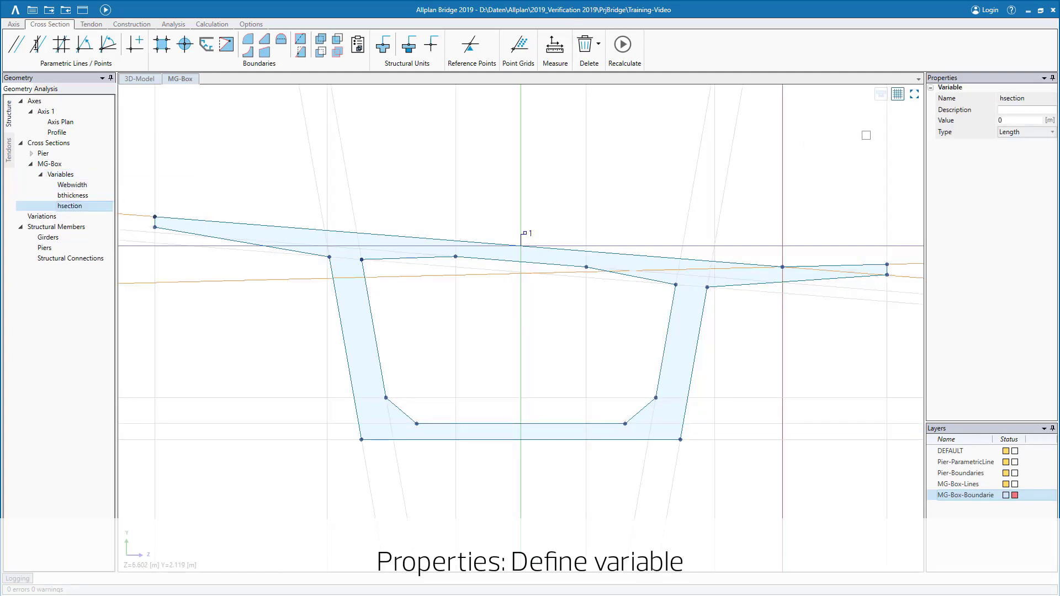
{"action": "left_click", "coordinate": [1003, 110]}
{"action": "type", "text": "Height of the c"}
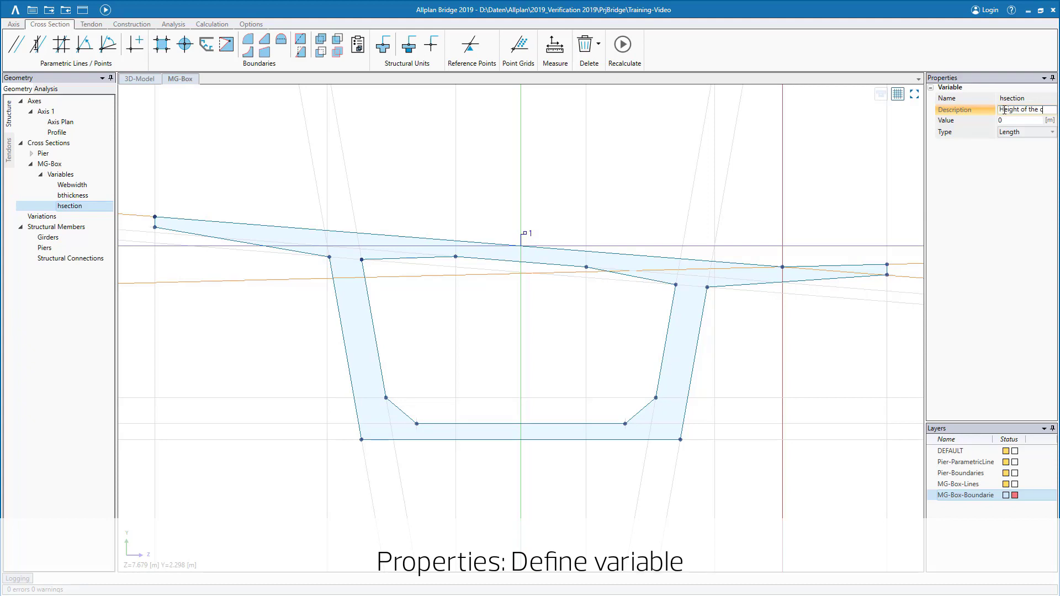
{"action": "type", "text": "ross-section"}
{"action": "key", "text": "Tab"}
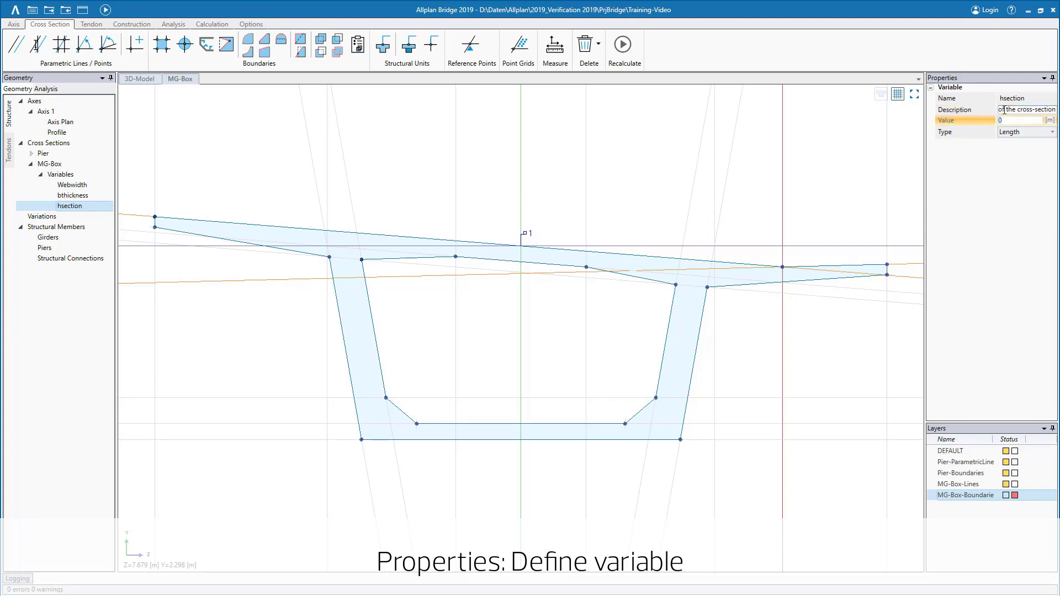
{"action": "key", "text": "Tab"}
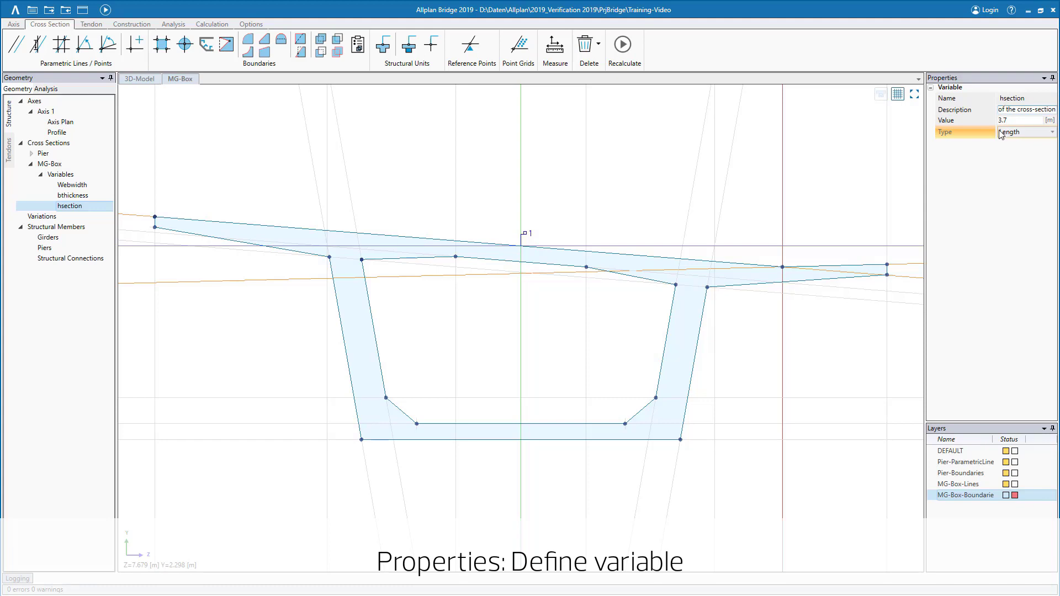
Assign the hsection variable to the distance of the box's bottom line.
{"action": "left_click", "coordinate": [815, 438]}
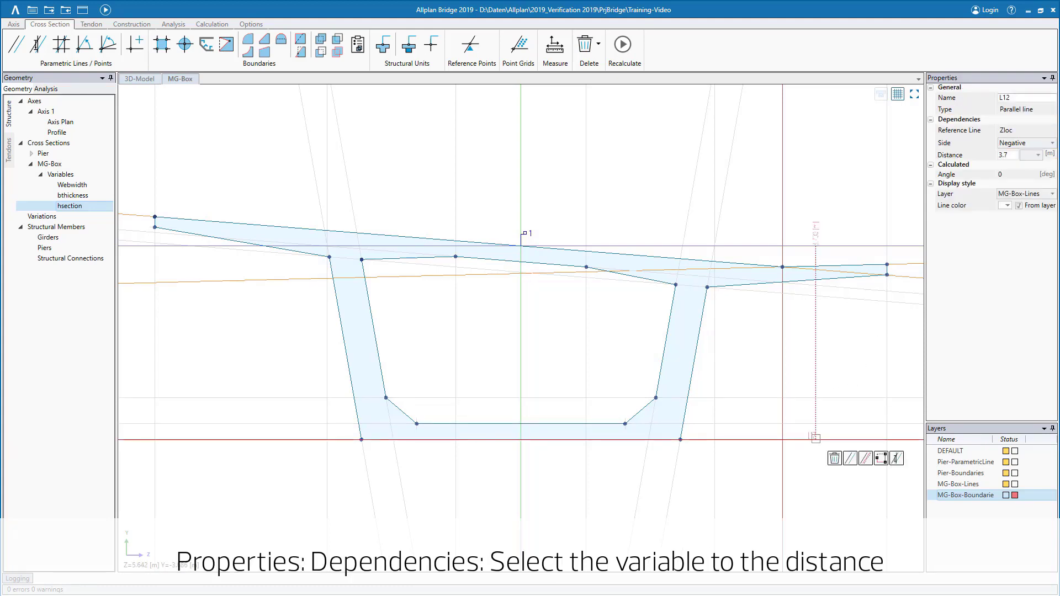
{"action": "left_click", "coordinate": [1038, 155]}
{"action": "left_click", "coordinate": [1042, 206]}
{"action": "left_click", "coordinate": [861, 228]}
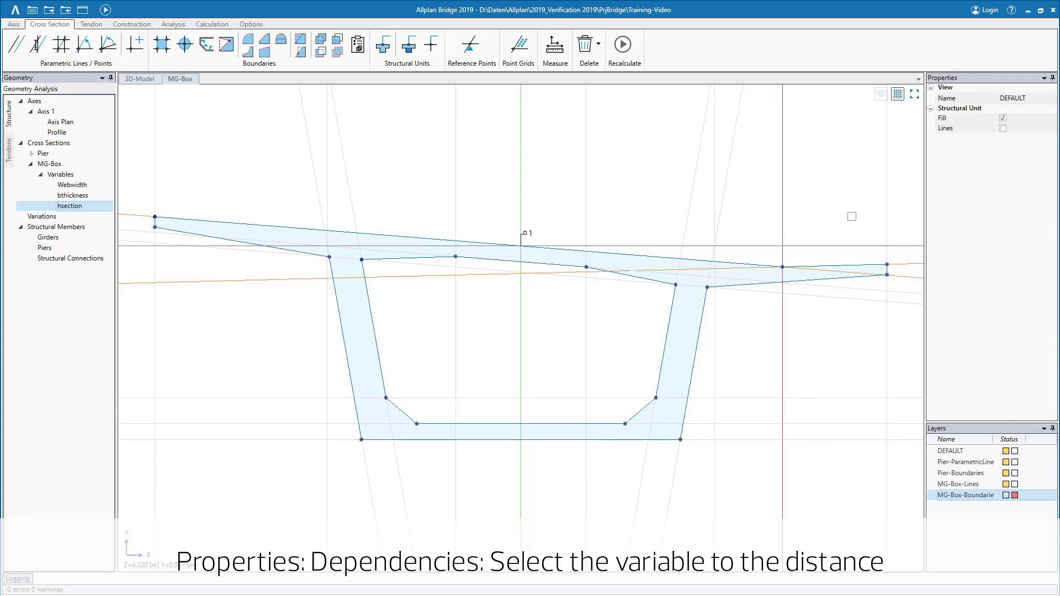
Create an angle variable incl for MG-Box with description "Cross fall of the MG section" and value -4.573 degrees.
{"action": "right_click", "coordinate": [93, 178]}
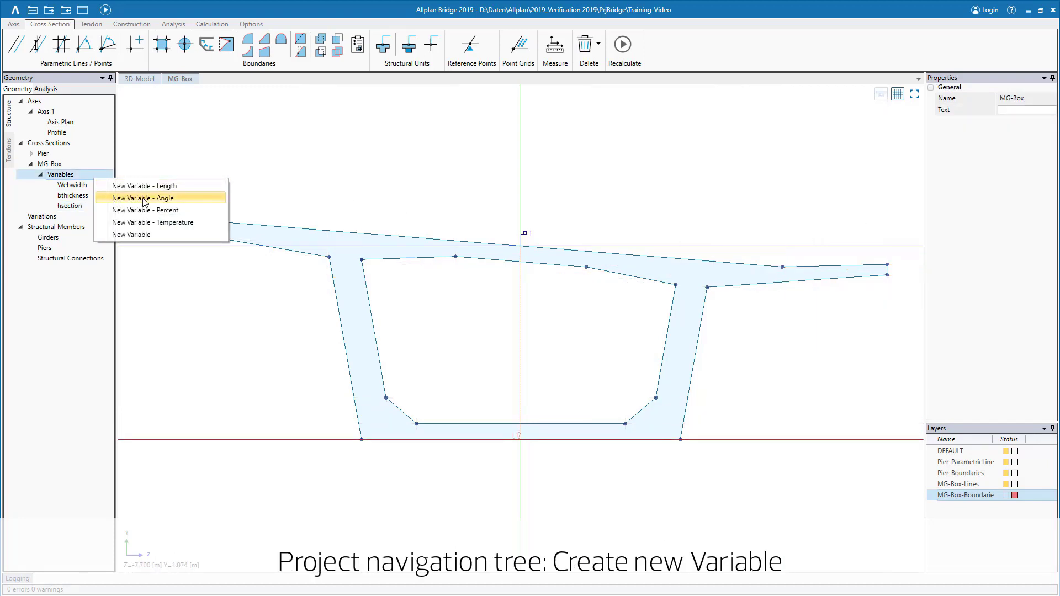
{"action": "left_click", "coordinate": [164, 198]}
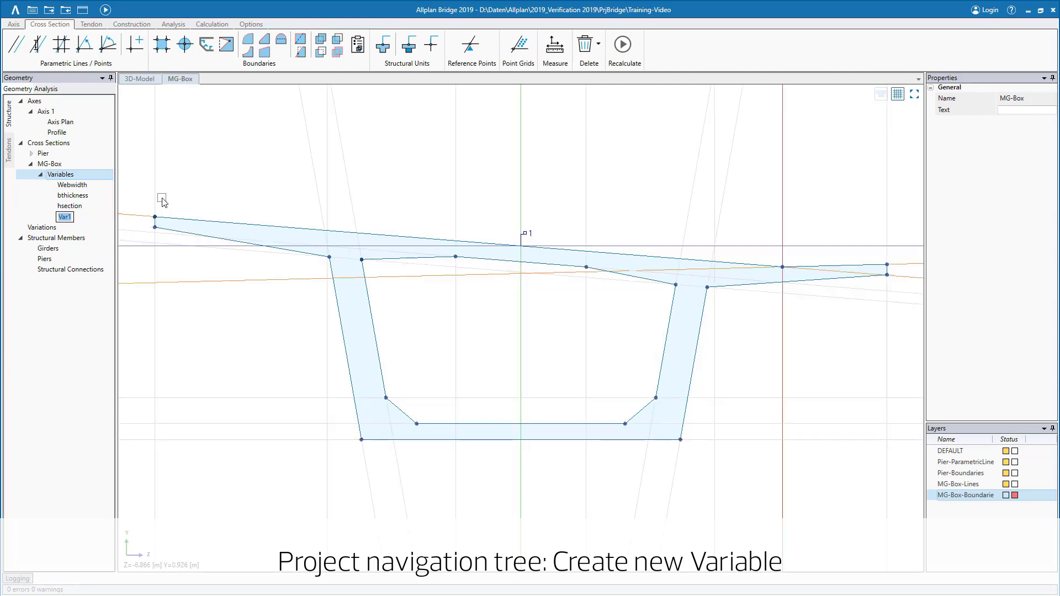
{"action": "key", "text": "Return"}
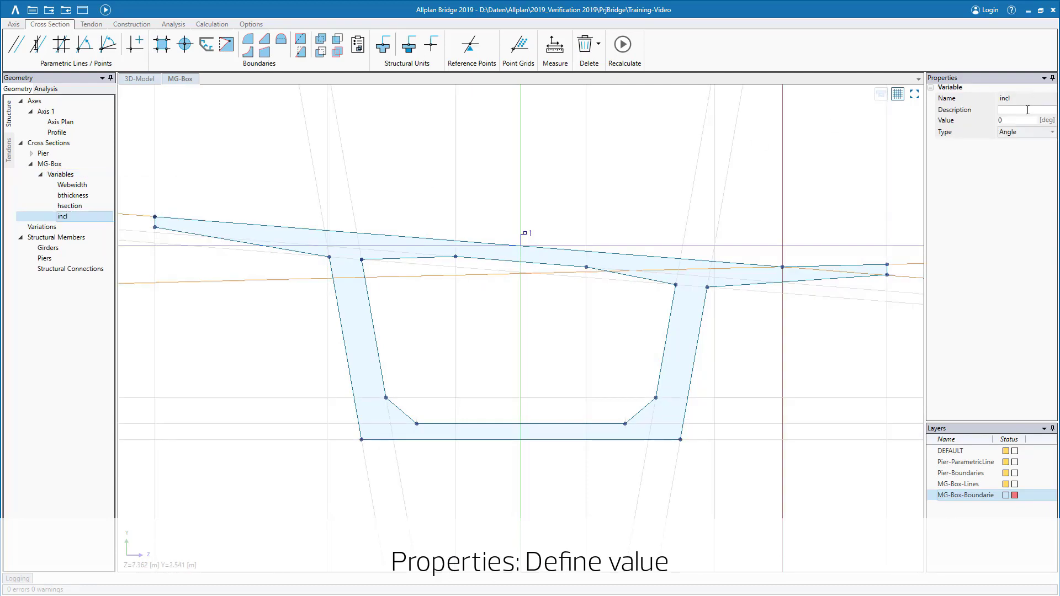
{"action": "left_click", "coordinate": [1028, 110]}
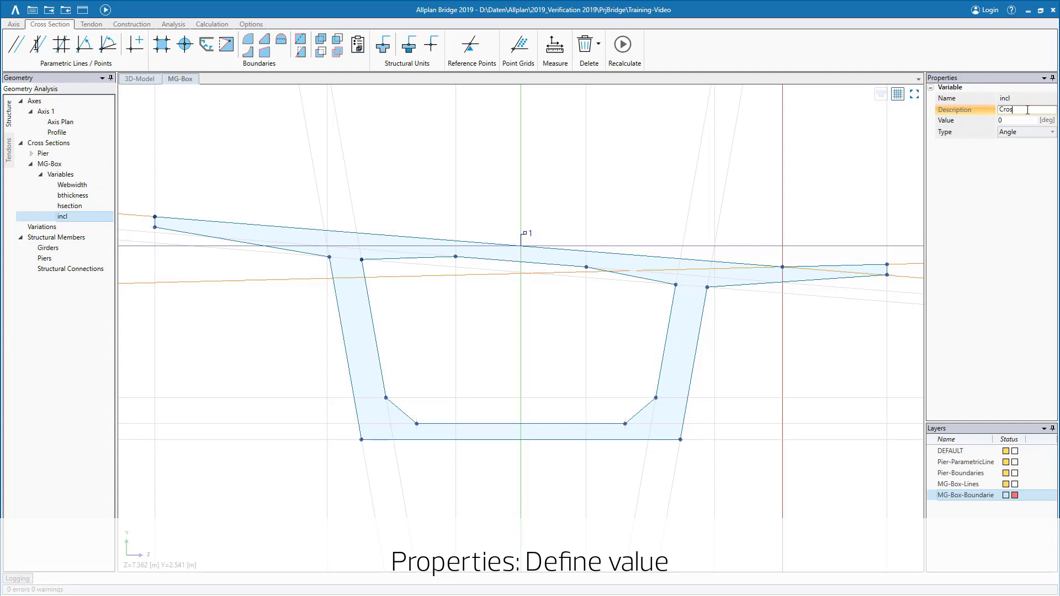
{"action": "type", "text": "Cross fall of the MG section"}
{"action": "key", "text": "Tab"}
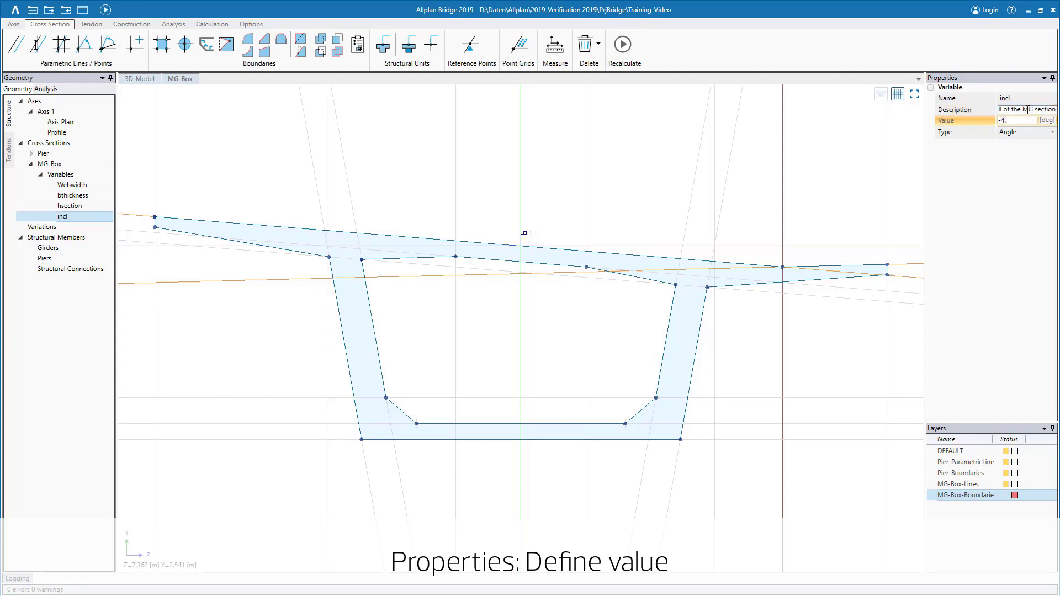
{"action": "type", "text": "-4.573"}
{"action": "key", "text": "Tab"}
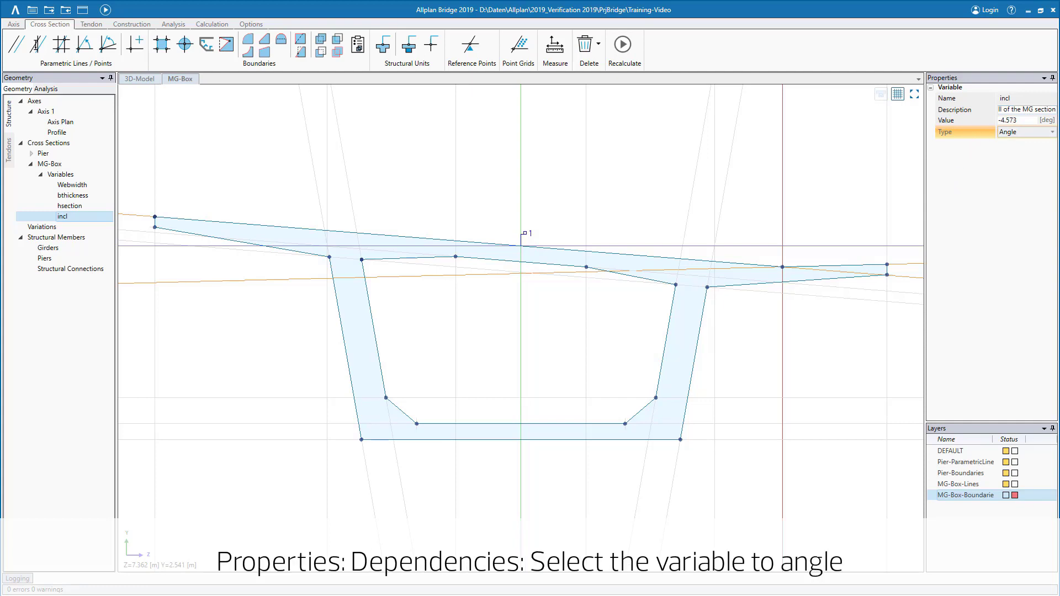
Assign the incl variable to the angle of the sloped top line through the origin and hide the parametric lines and points.
{"action": "left_click", "coordinate": [913, 275]}
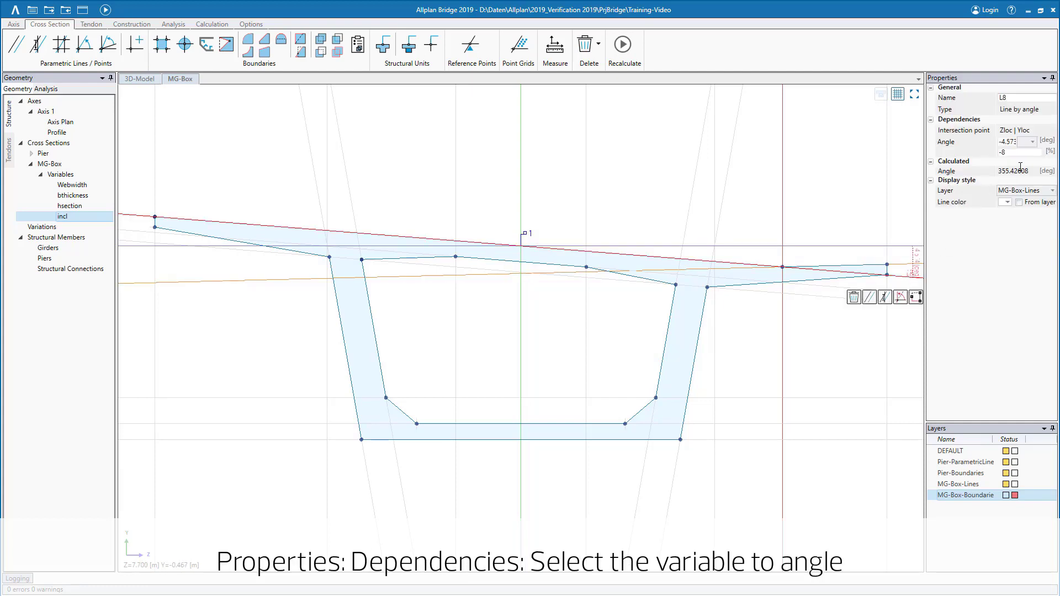
{"action": "left_click", "coordinate": [1032, 142]}
{"action": "left_click", "coordinate": [1025, 173]}
{"action": "key", "text": "Escape"}
{"action": "left_click", "coordinate": [899, 94]}
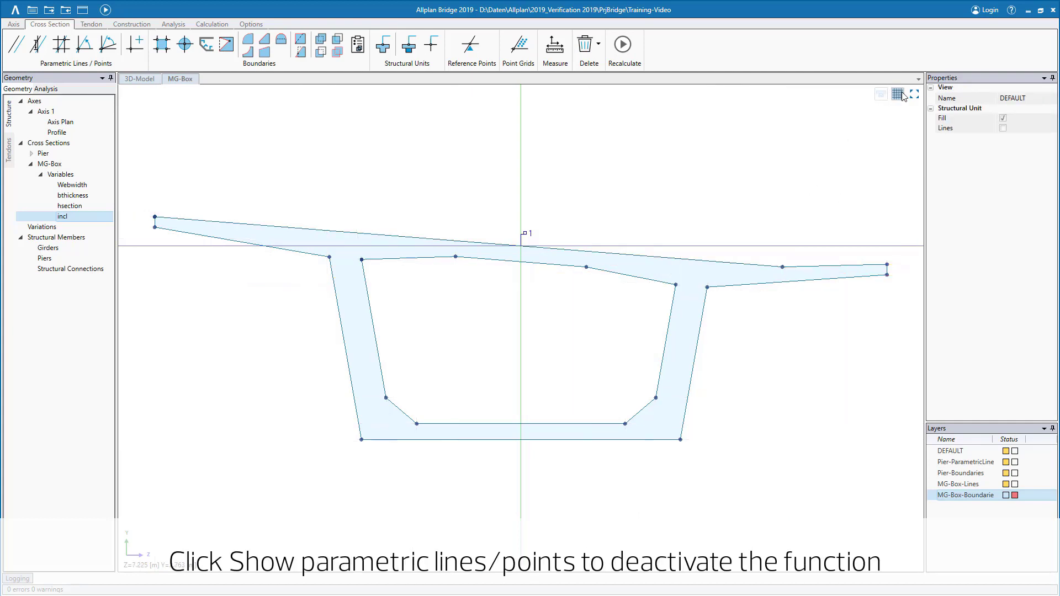
Try varying the hsection-driven distance of the box's bottom line with Change distance.
{"action": "left_click", "coordinate": [699, 439]}
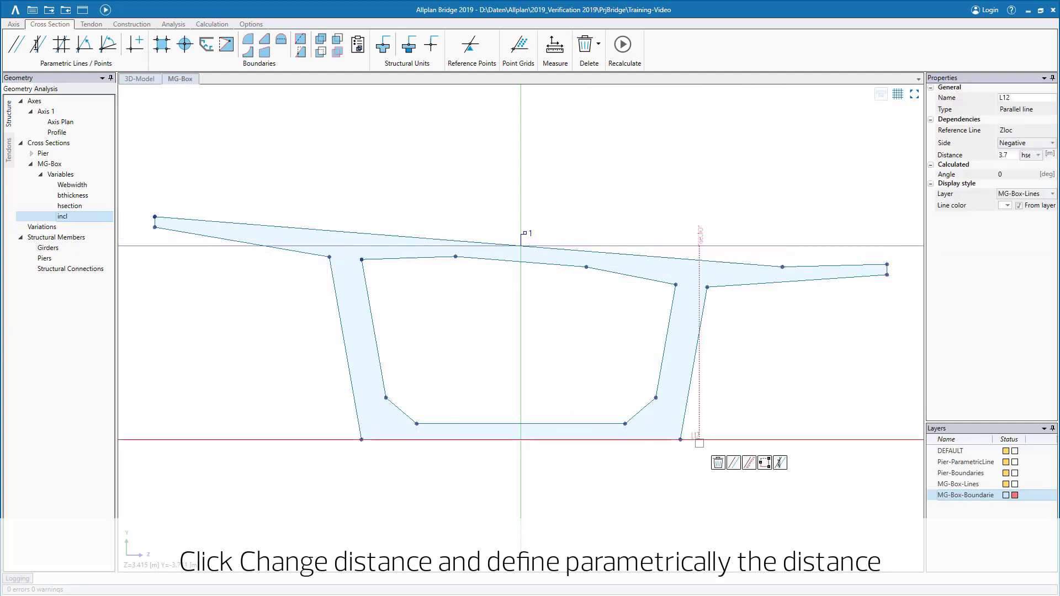
{"action": "left_click", "coordinate": [749, 463]}
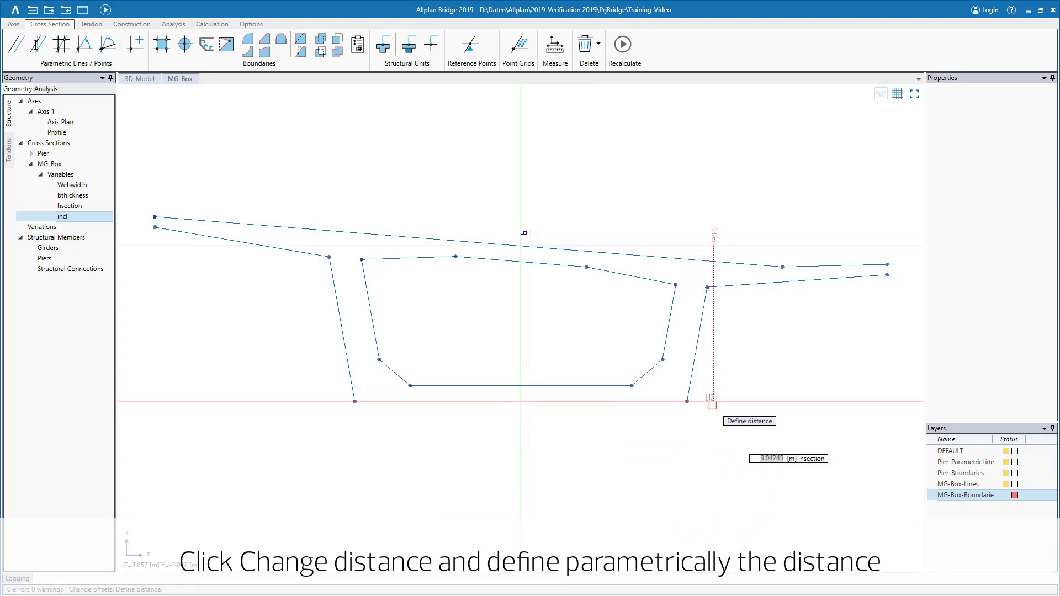
{"action": "key", "text": "Return"}
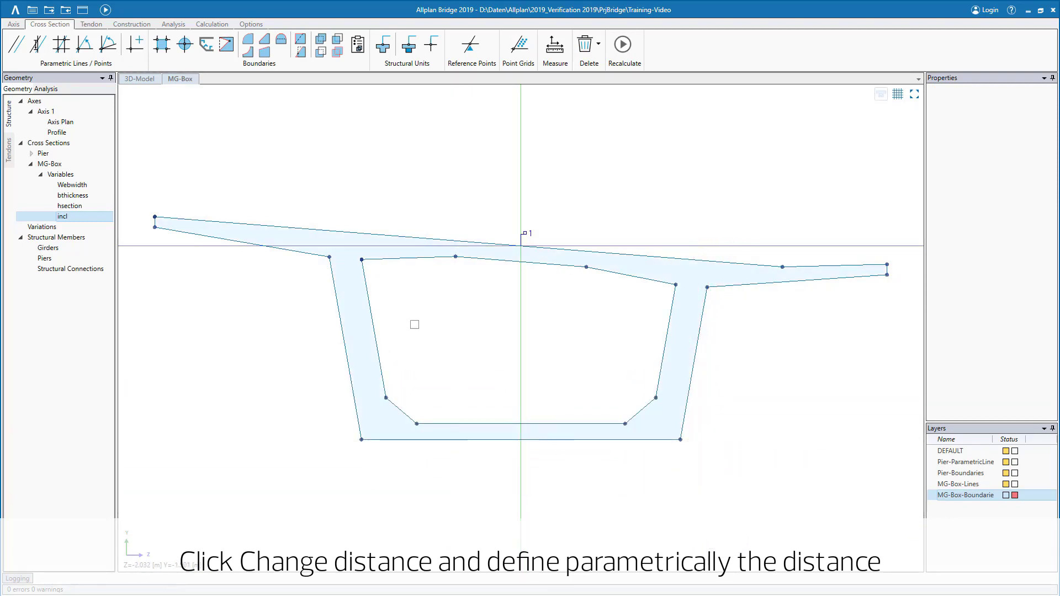
Try varying the Webwidth-driven distance of the left web's inner line with Change distance.
{"action": "left_click", "coordinate": [373, 307]}
{"action": "left_click", "coordinate": [417, 357]}
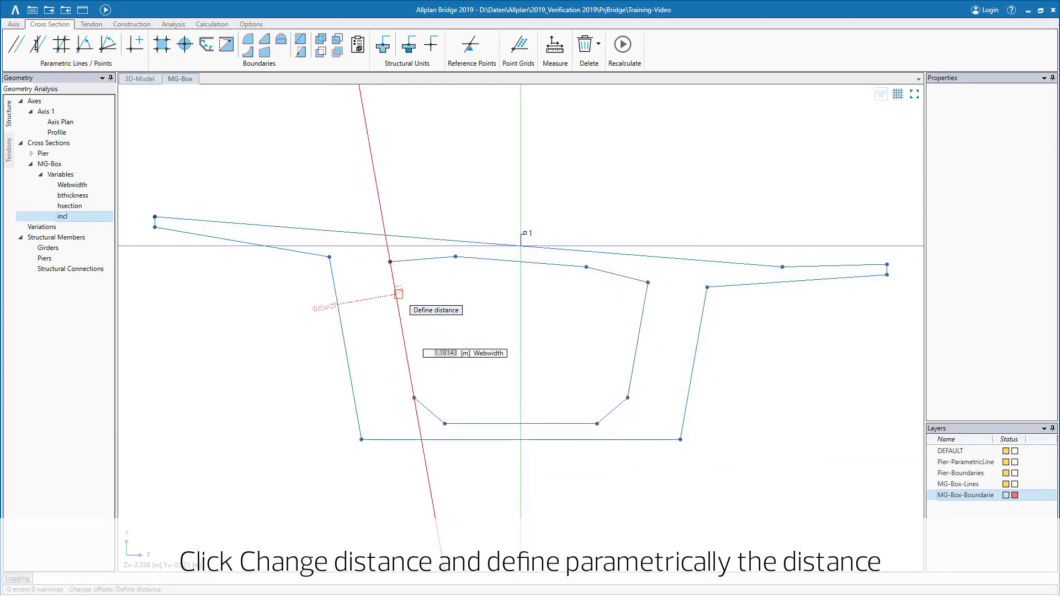
{"action": "key", "text": "Return"}
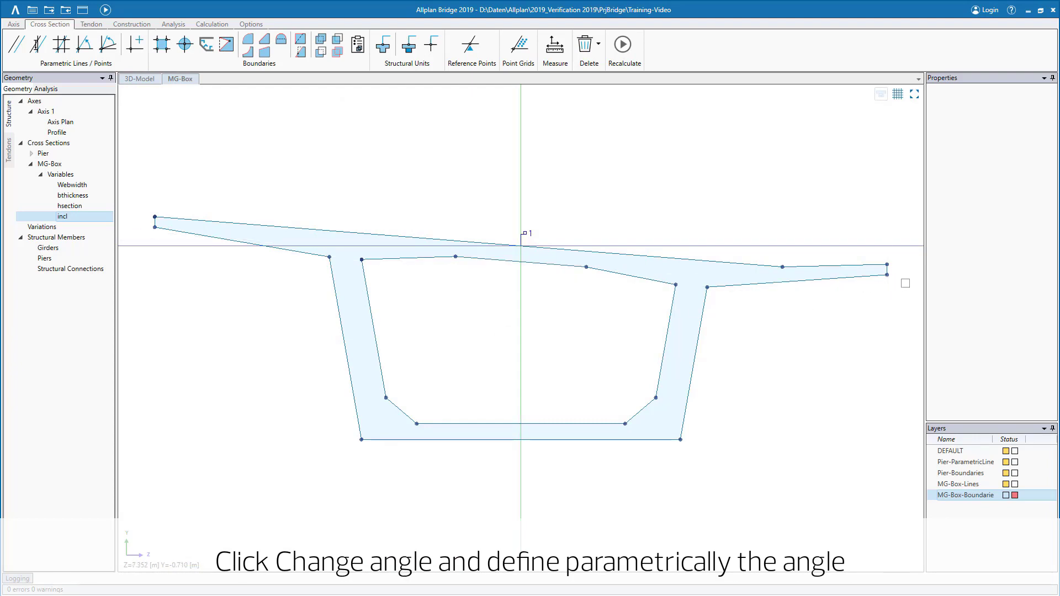
Try varying the incl-driven angle of the sloped top line with Change angle.
{"action": "left_click", "coordinate": [913, 279]}
{"action": "left_click", "coordinate": [908, 298]}
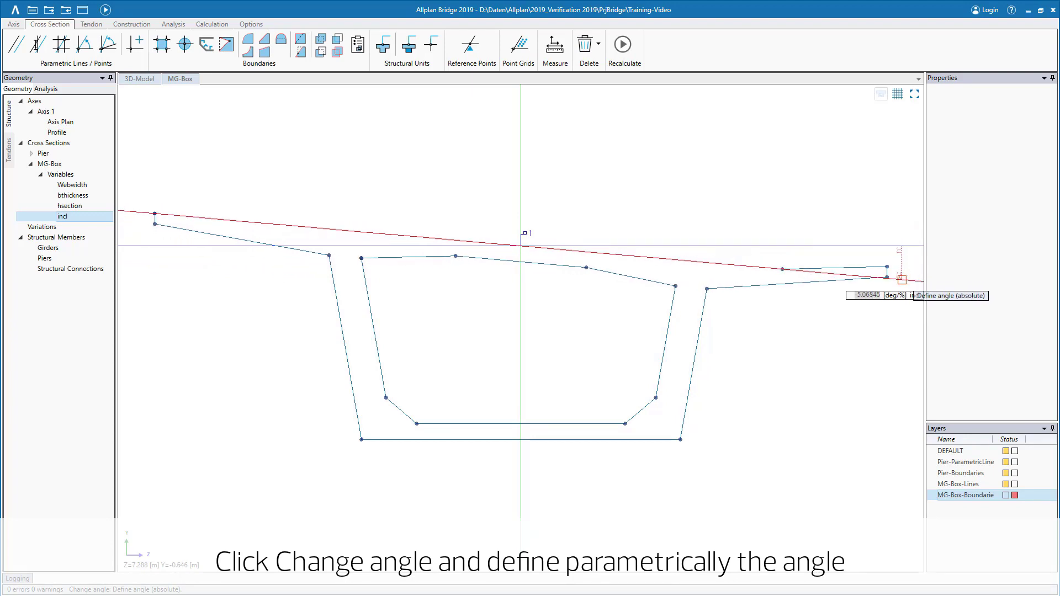
{"action": "left_click", "coordinate": [902, 281]}
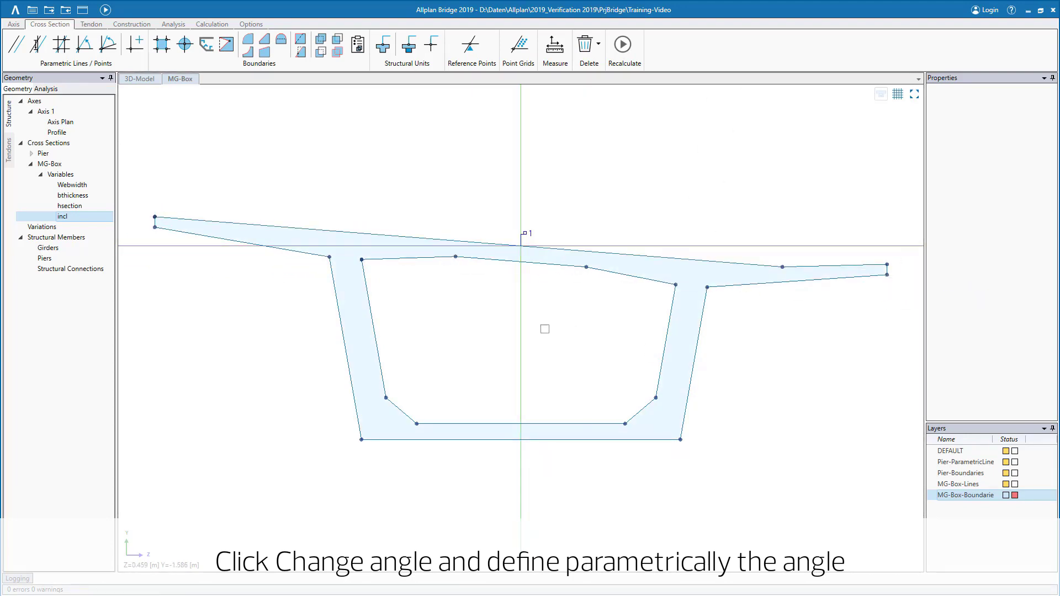
{"action": "scroll", "coordinate": [492, 320], "scroll_direction": "down", "scroll_amount": 1}
{"action": "scroll", "coordinate": [492, 320], "scroll_direction": "down", "scroll_amount": 1}
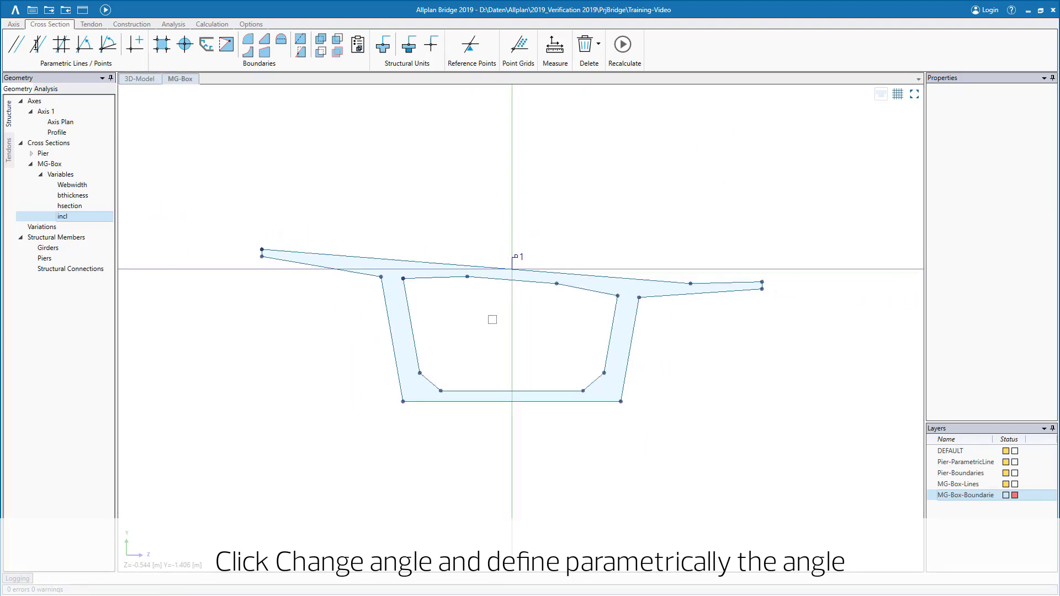